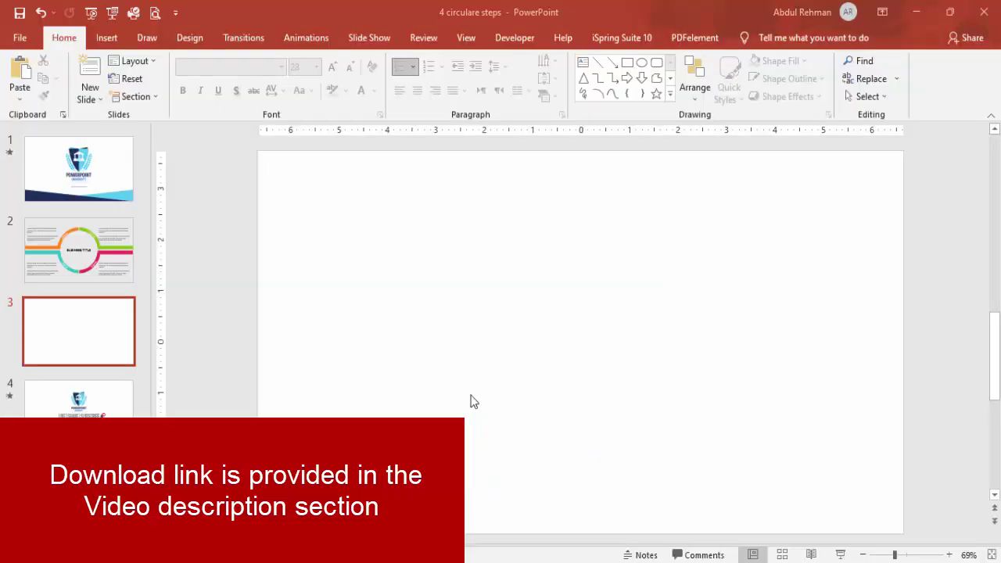
Turn on the slide guides and draw a large 5.41-inch blue hollow-circle donut on slide 3.
left_click(463, 37)
left_click(298, 97)
left_click(107, 39)
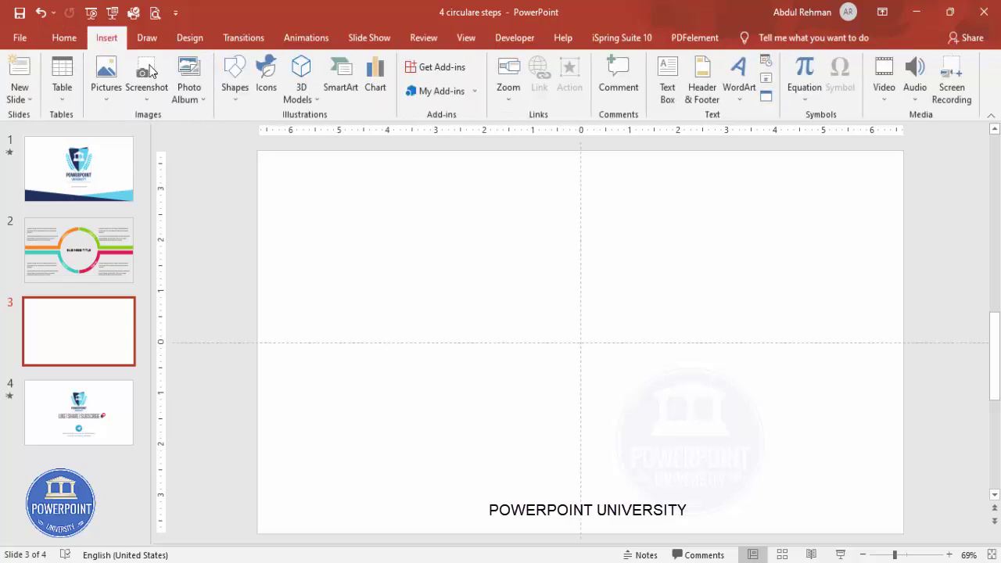
left_click(234, 87)
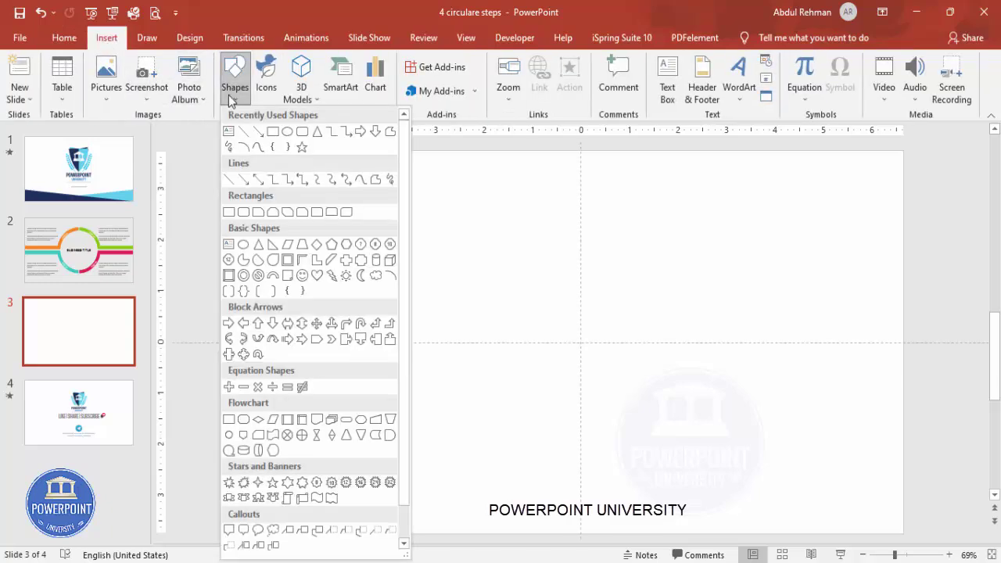
left_click(243, 276)
left_click_drag(478, 226, 673, 496)
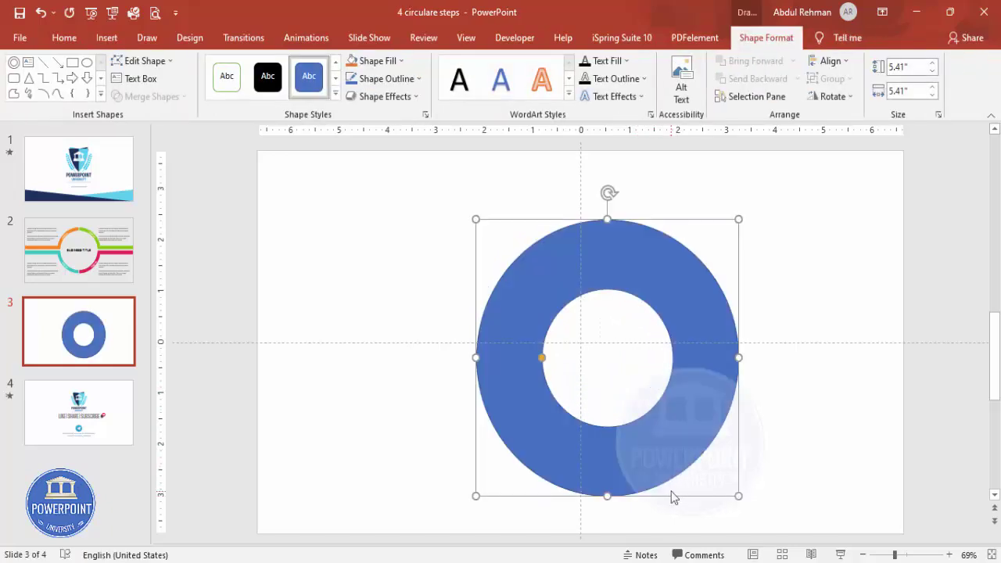
Centre the donut horizontally and vertically on the slide.
left_click(818, 64)
left_click(853, 98)
left_click(838, 63)
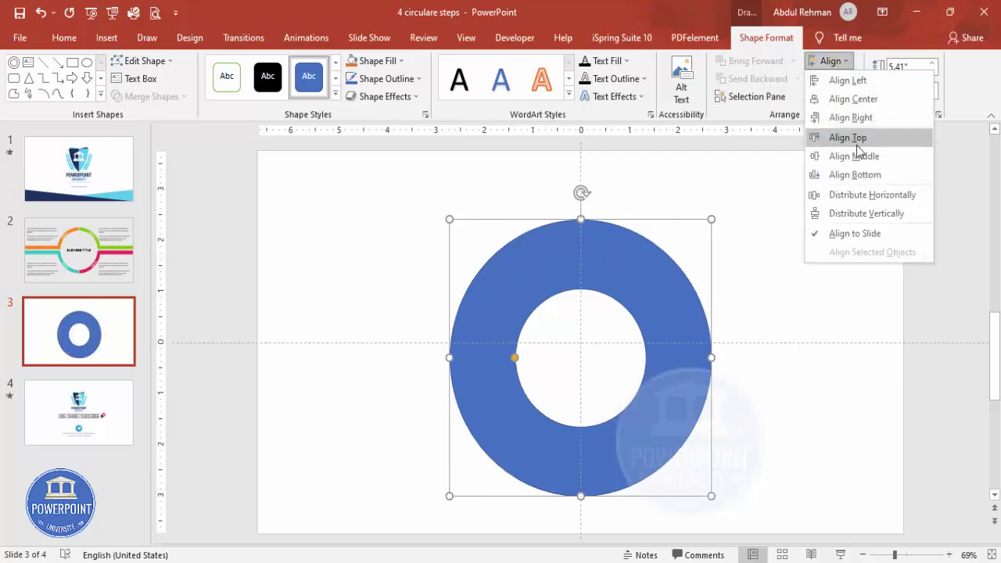
left_click(883, 157)
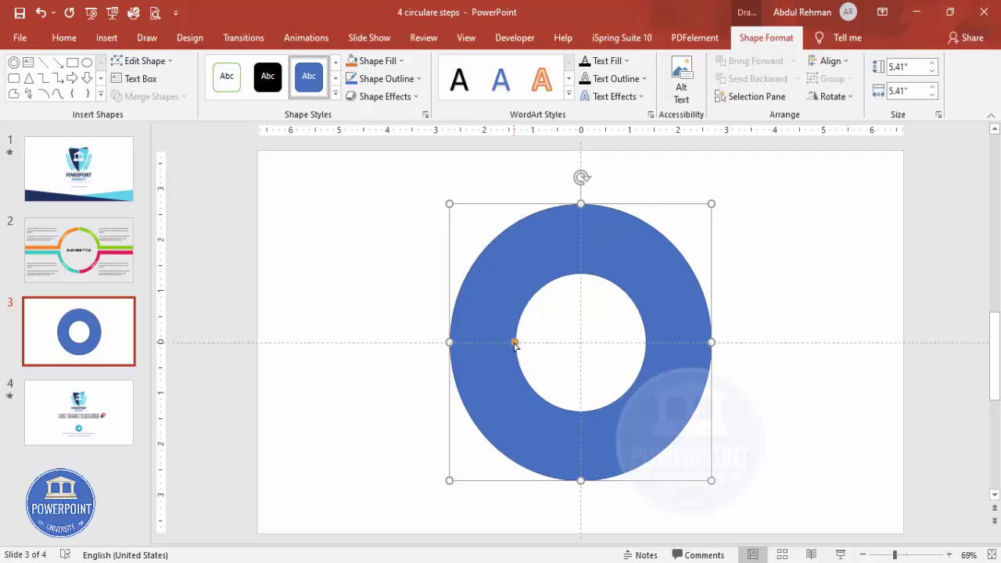
Widen the donut's hole into a thin ring and give it no outline.
left_click_drag(514, 343, 475, 345)
left_click(386, 80)
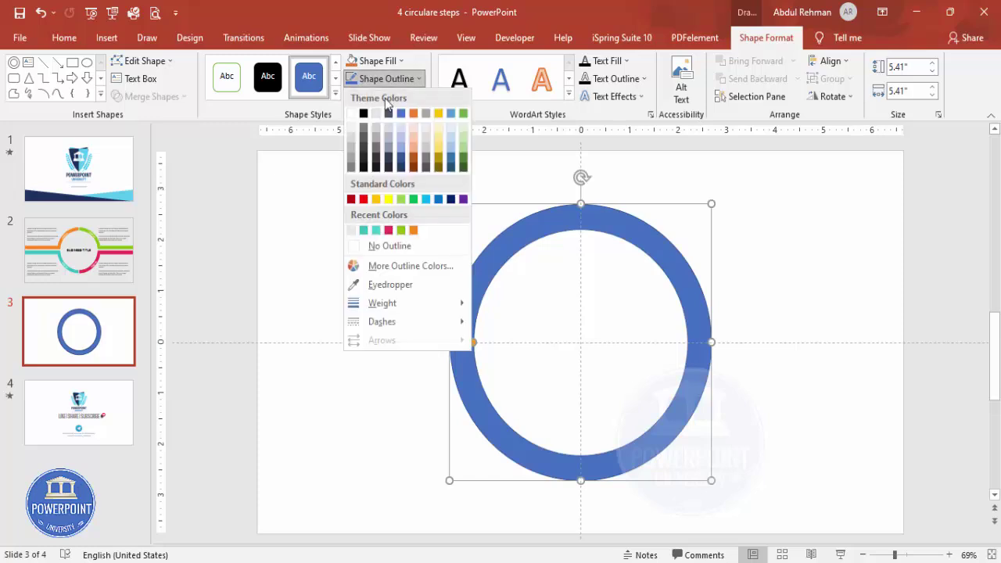
left_click(383, 245)
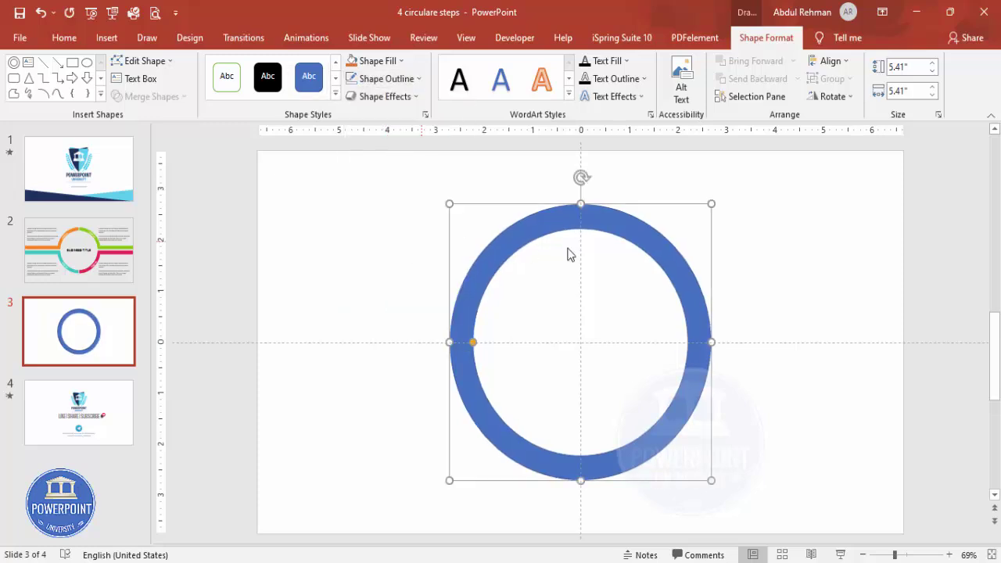
left_click(786, 247)
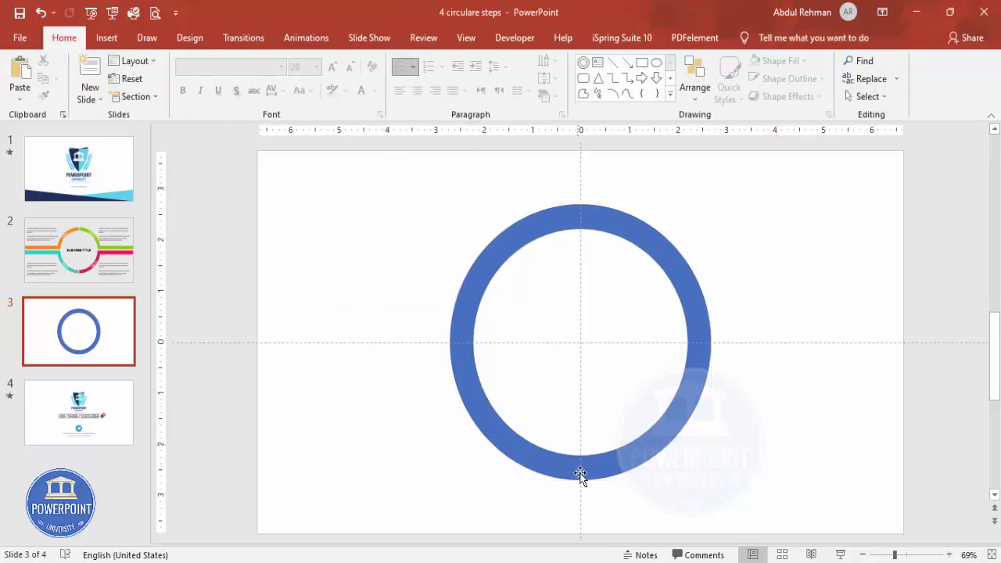
Draw a tall thin rectangle bar through the ring, reaching past its bottom.
left_click(106, 38)
left_click(235, 82)
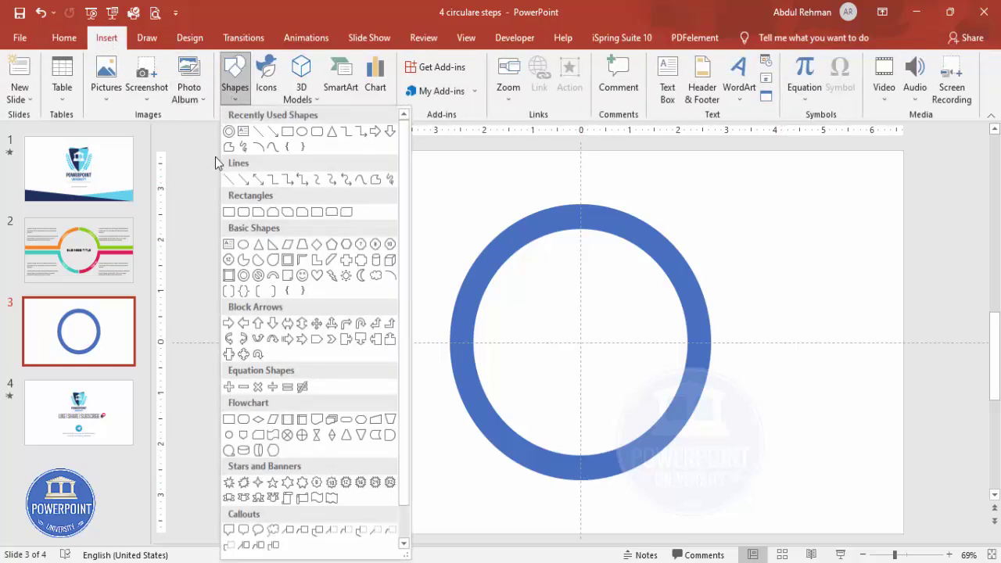
left_click(229, 212)
left_click_drag(580, 165, 590, 509)
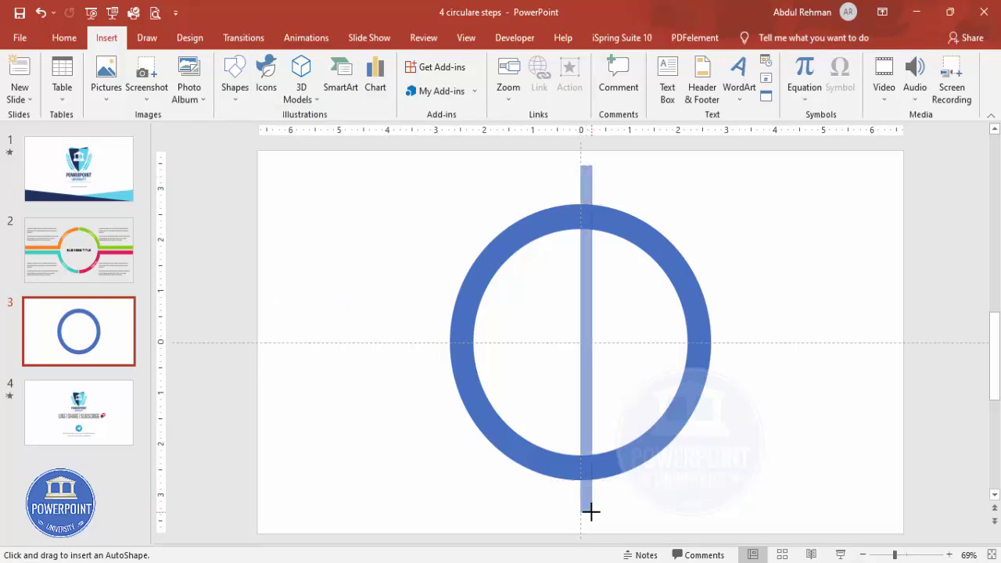
left_click_drag(590, 512, 590, 518)
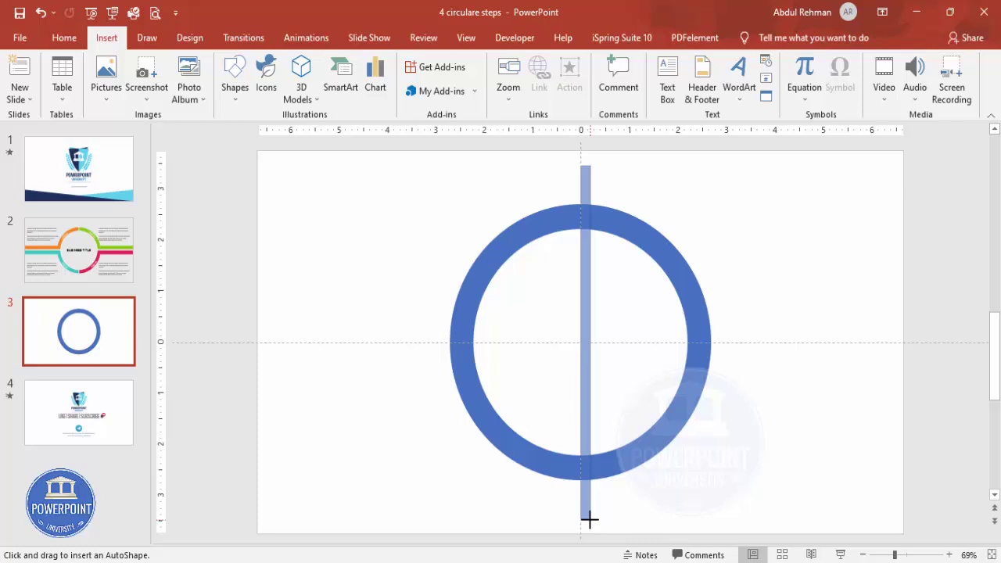
left_click_drag(589, 518, 589, 519)
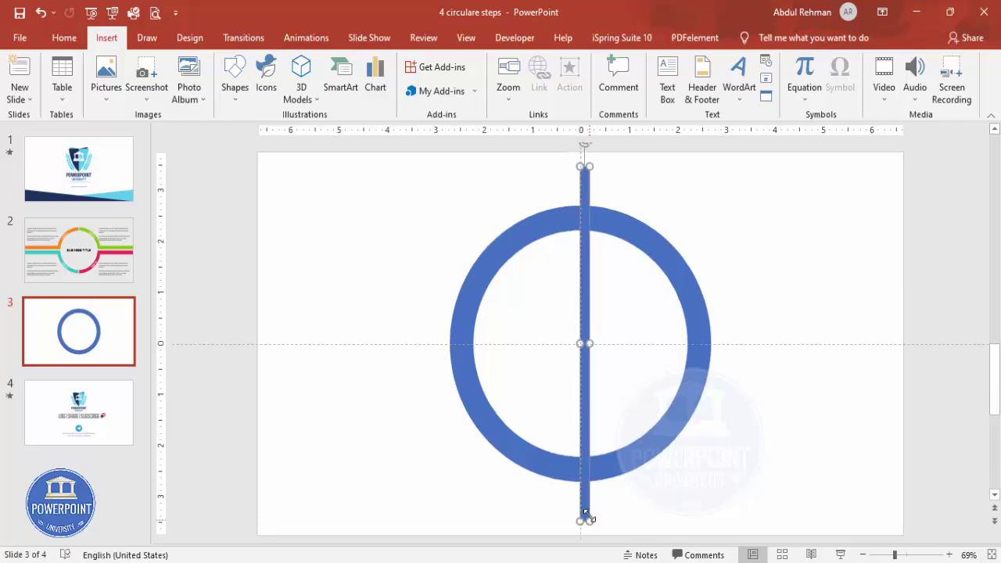
Remove the bar's outline and centre it horizontally and vertically on the slide.
left_click(407, 81)
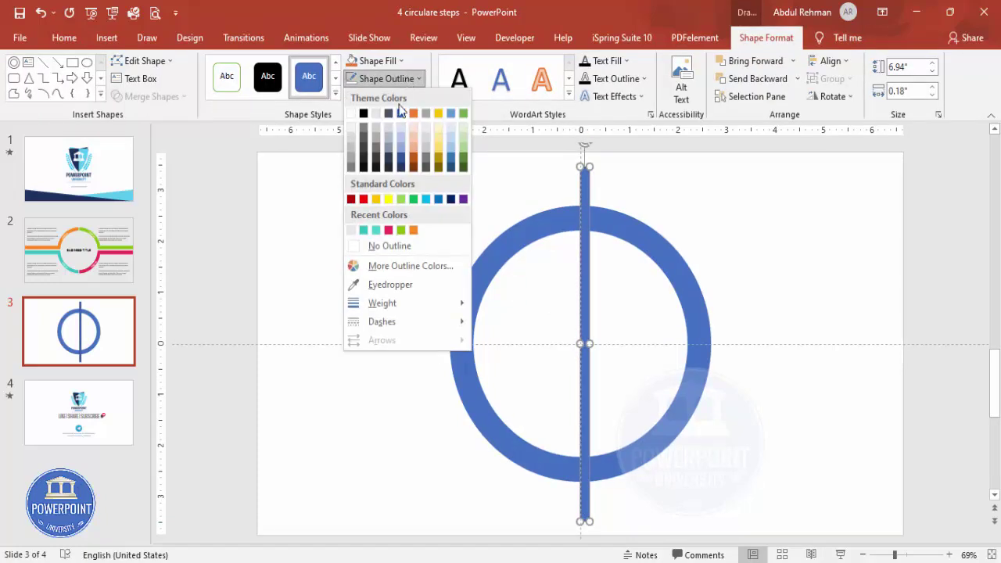
left_click(398, 247)
left_click(831, 61)
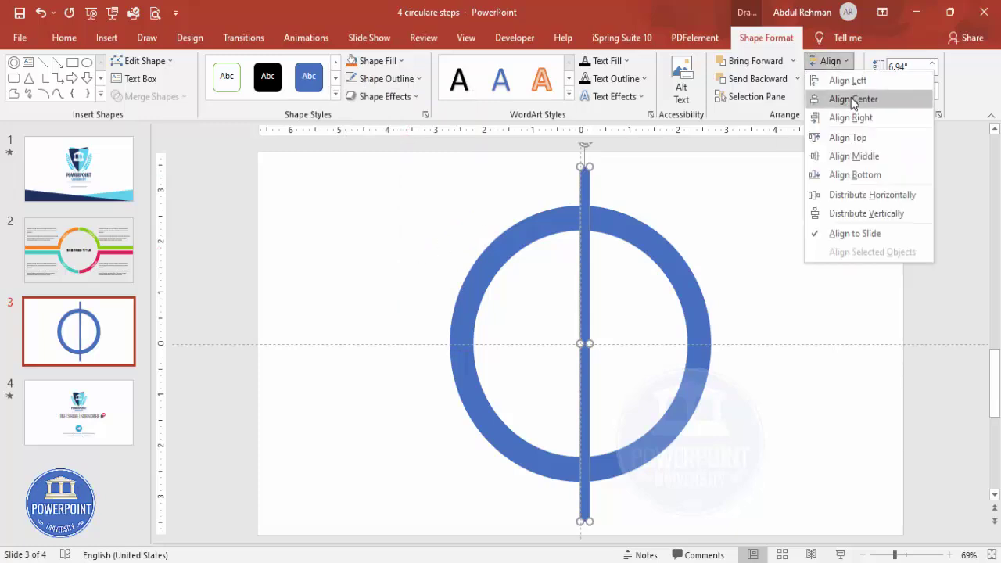
left_click(850, 98)
left_click(840, 62)
left_click(852, 155)
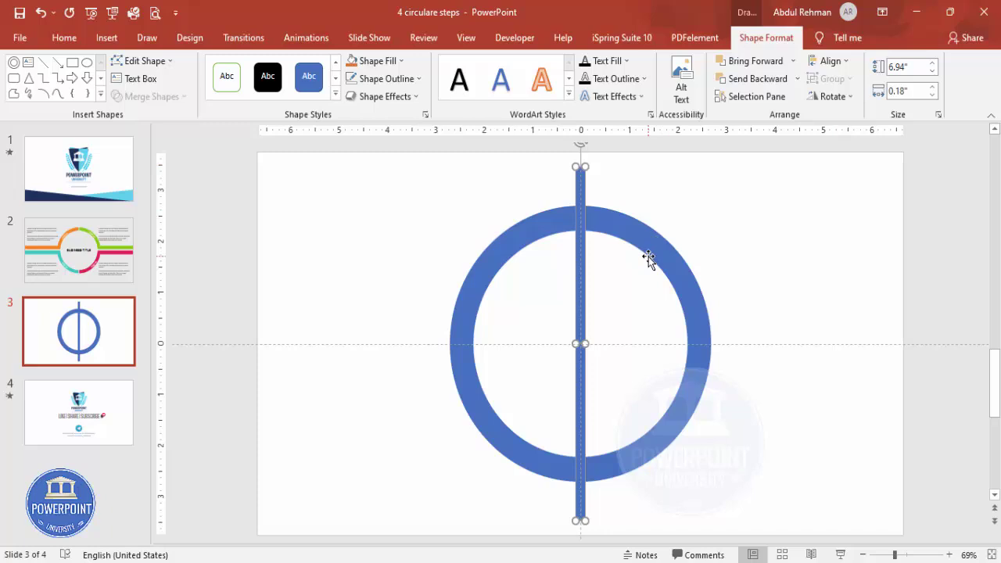
Rotate the copied bar right 90° and centre it both ways on the slide.
left_click(832, 97)
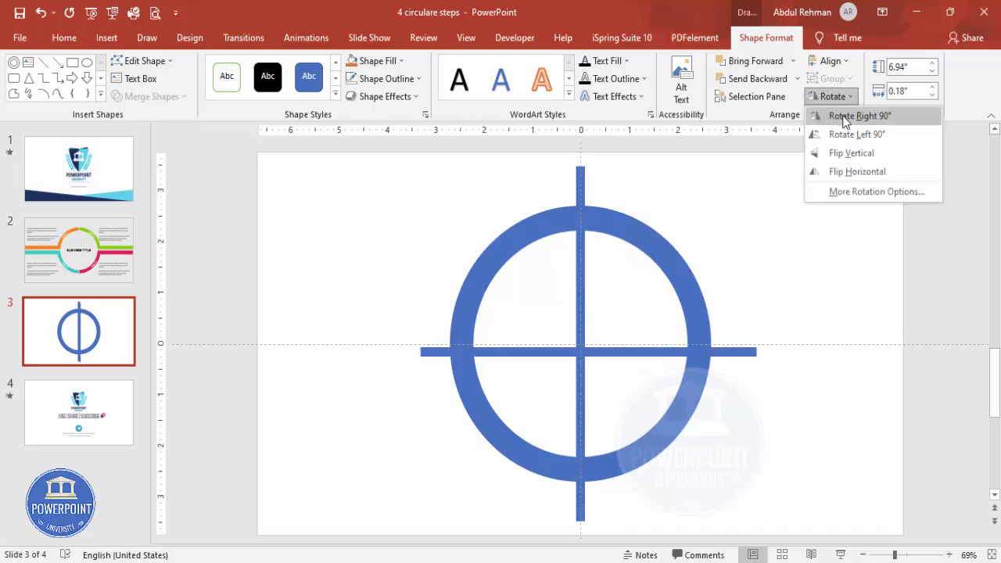
left_click(845, 118)
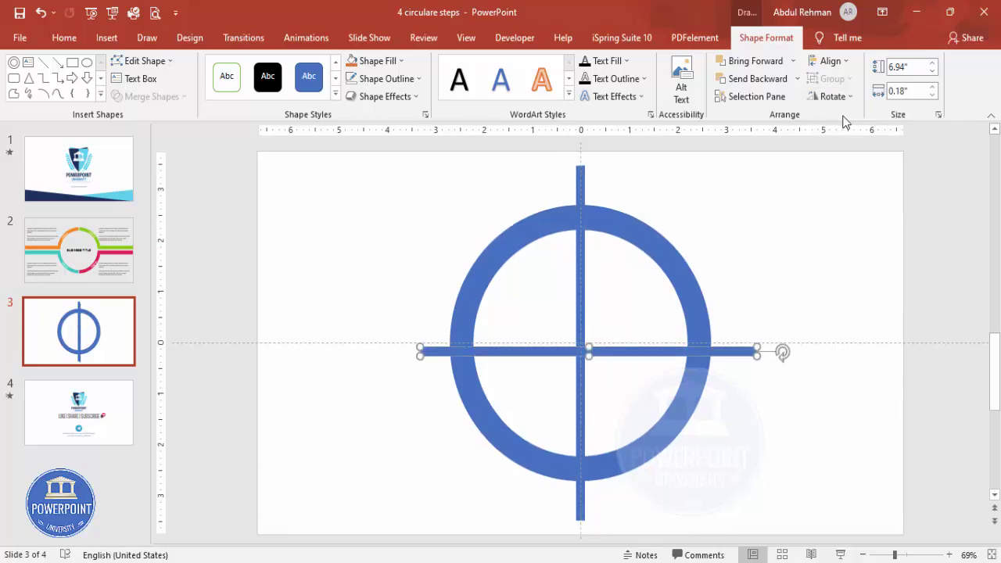
left_click(835, 61)
left_click(858, 100)
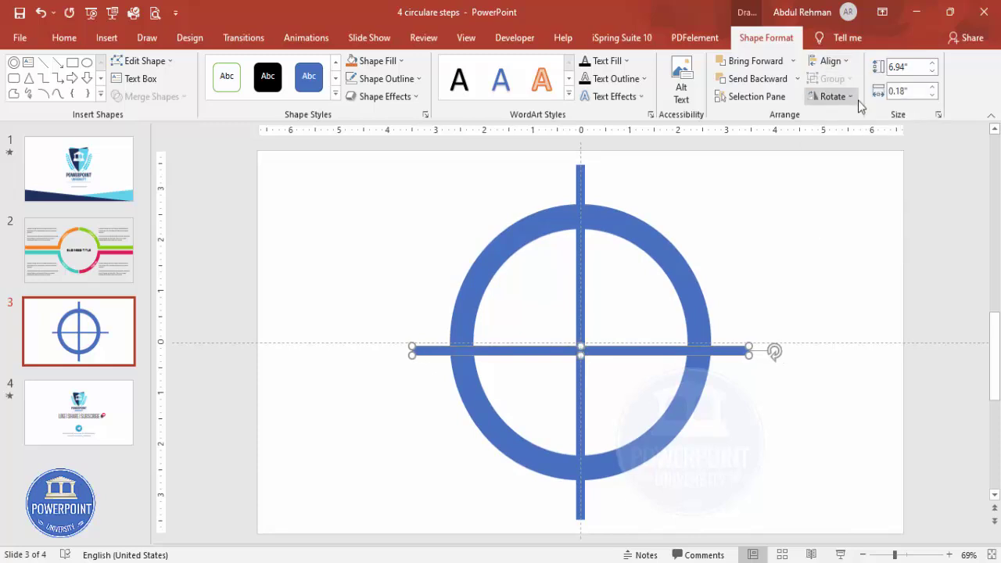
left_click(832, 61)
left_click(855, 156)
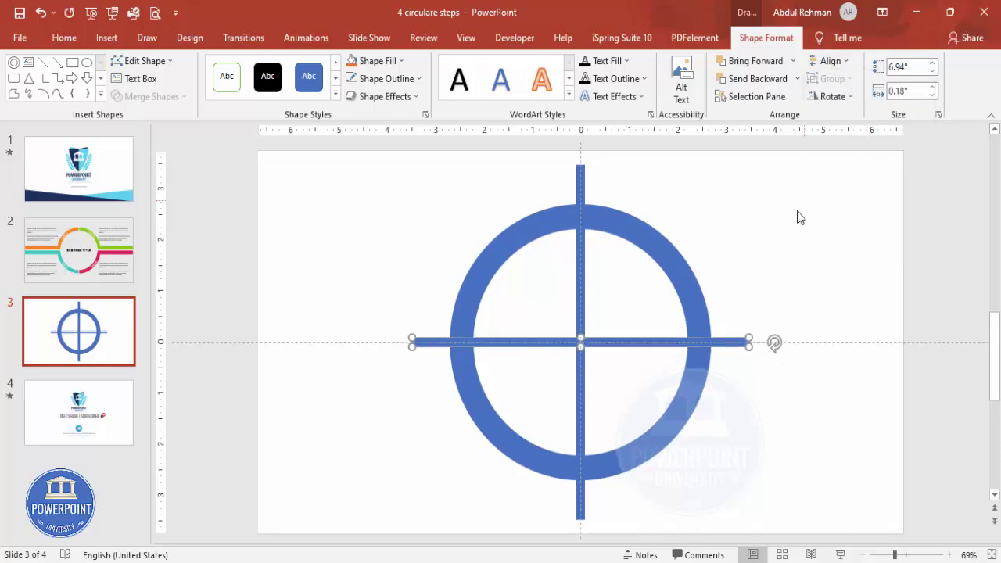
Select the ring and both bars together.
left_click(798, 217)
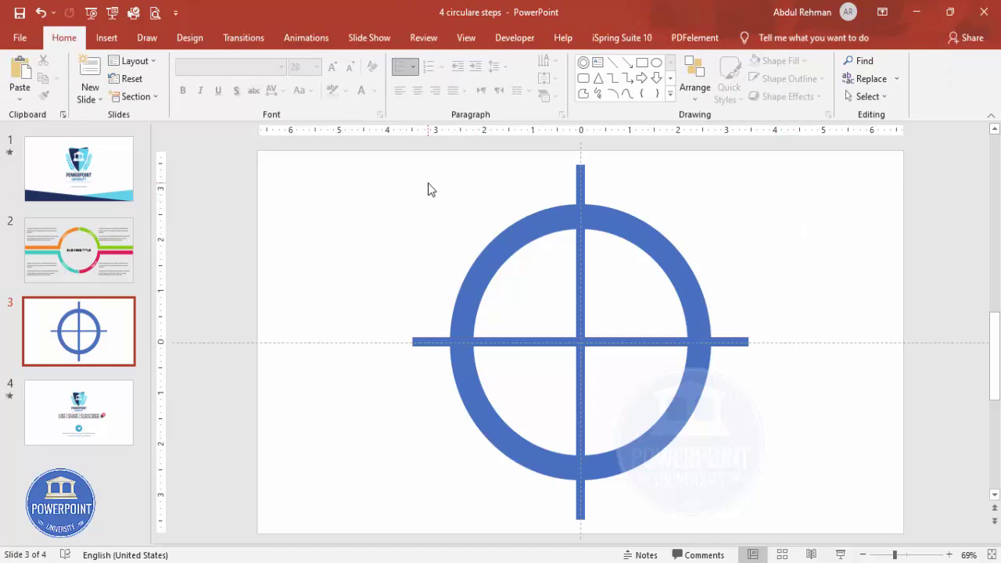
key("ctrl+a")
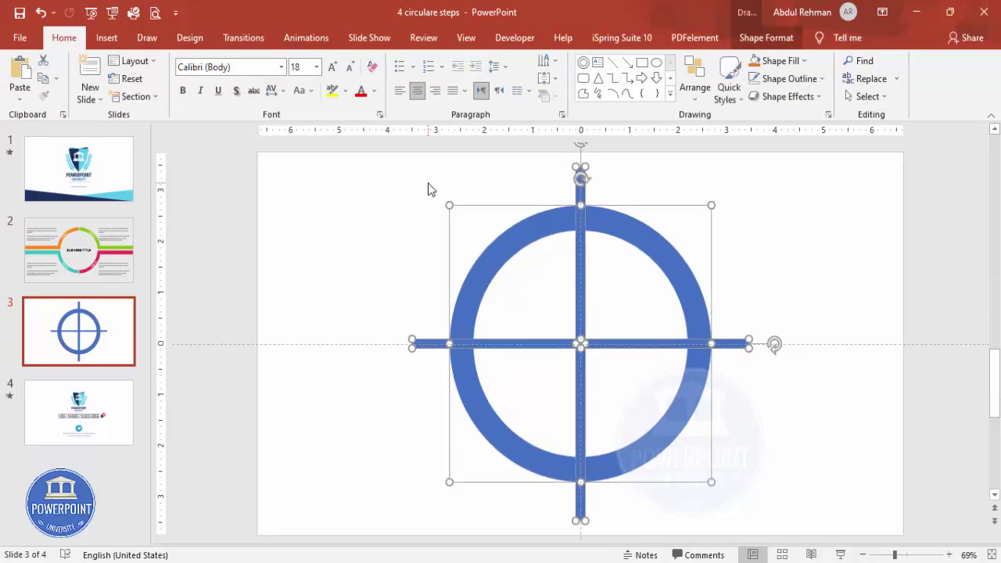
left_click_drag(351, 152, 840, 534)
Fragment the ring and bars with Merge Shapes, then select the vertical bar's fragments.
left_click(763, 37)
left_click(174, 101)
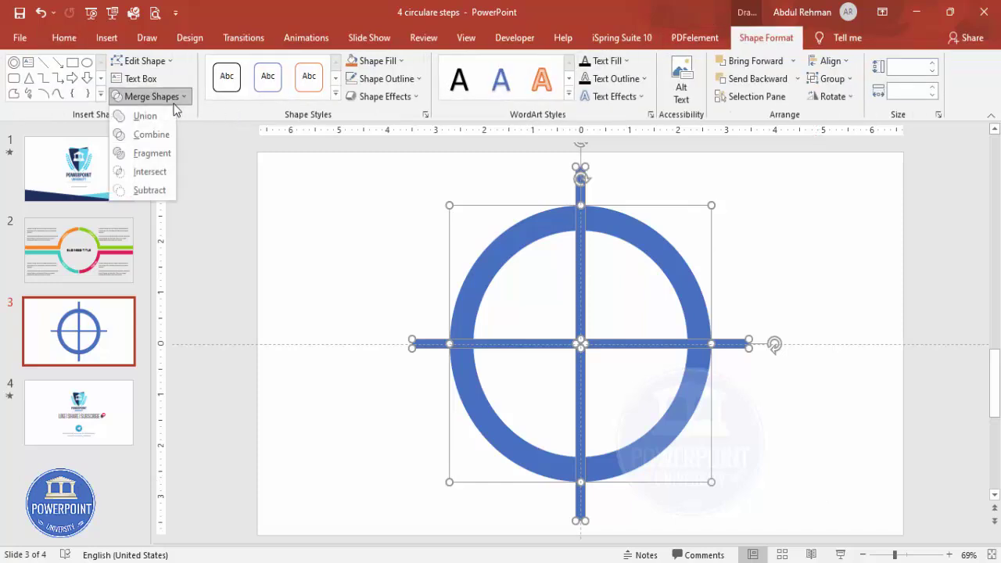
left_click(155, 157)
left_click(743, 227)
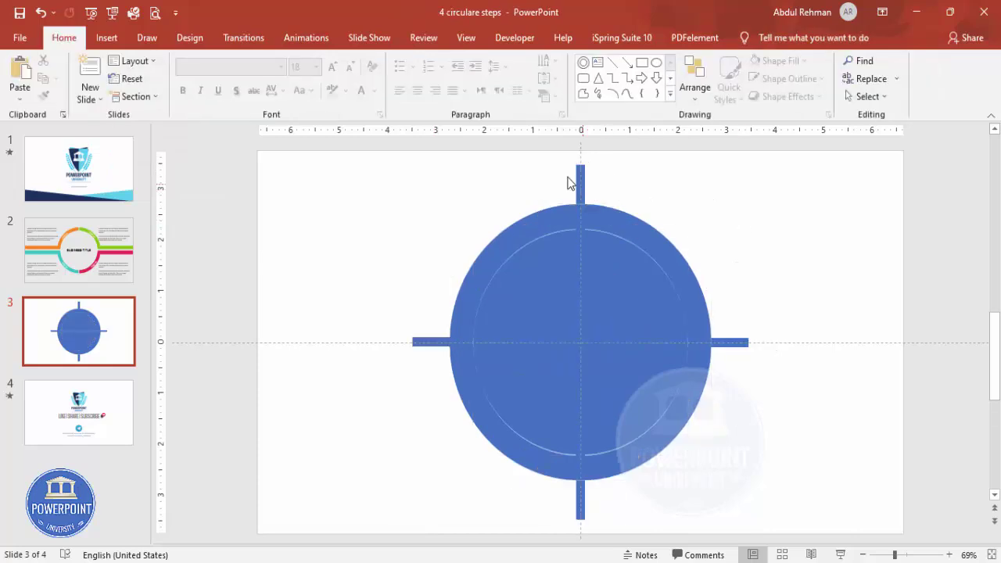
left_click_drag(553, 157, 603, 546)
Delete the vertical bar fragments, the leftover small pieces and both horizontal lines.
key("Delete")
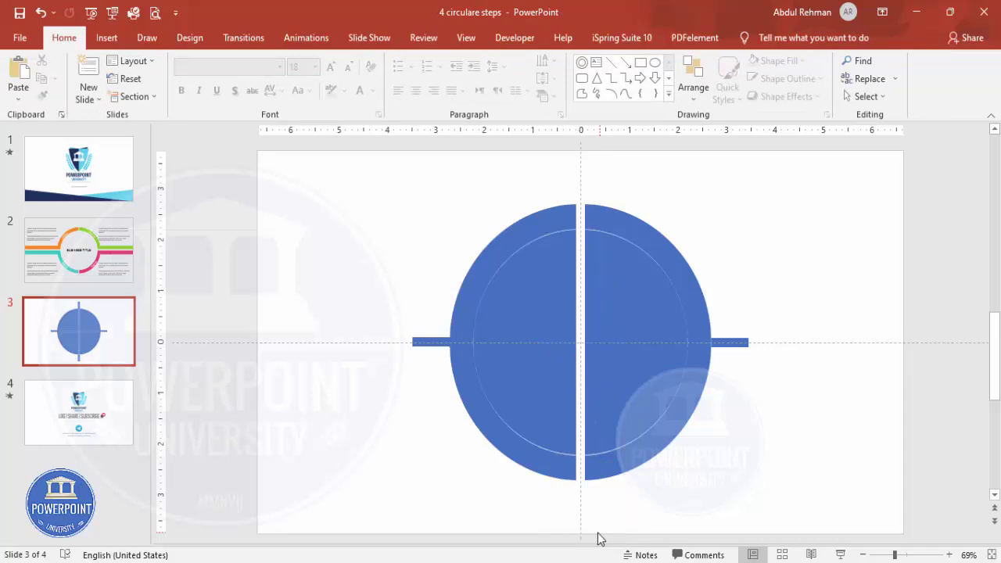
left_click(624, 316)
key("Delete")
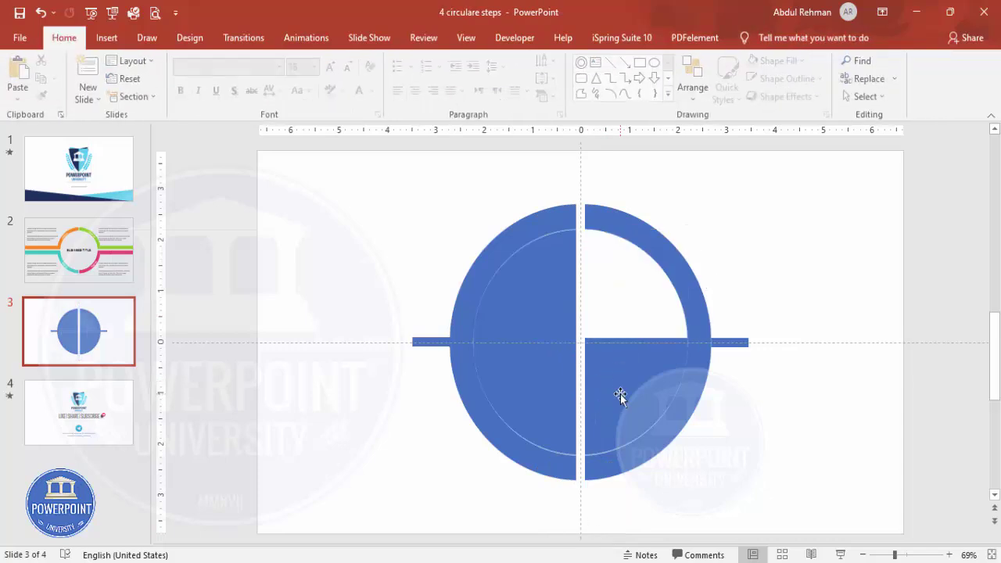
left_click(620, 393)
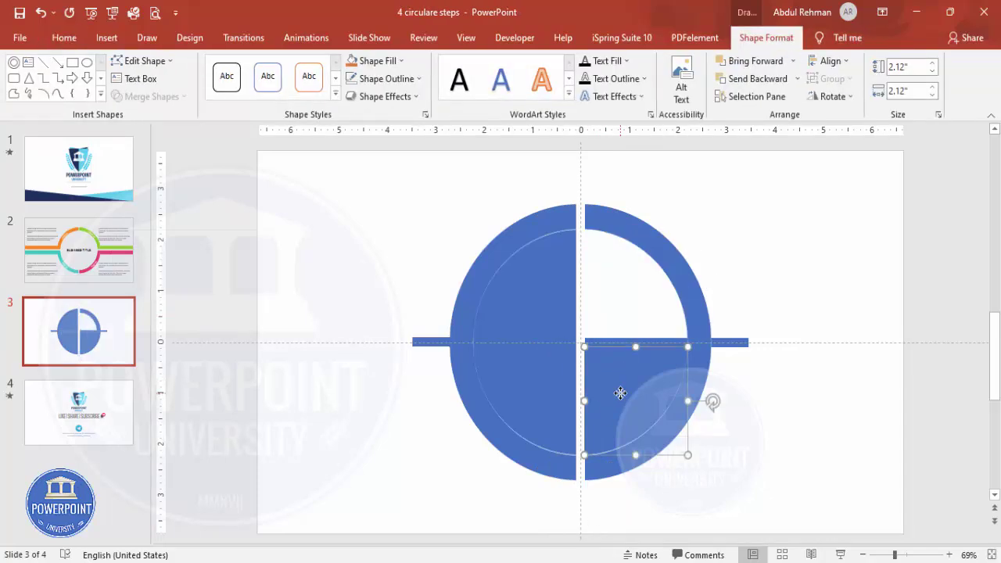
key("Delete")
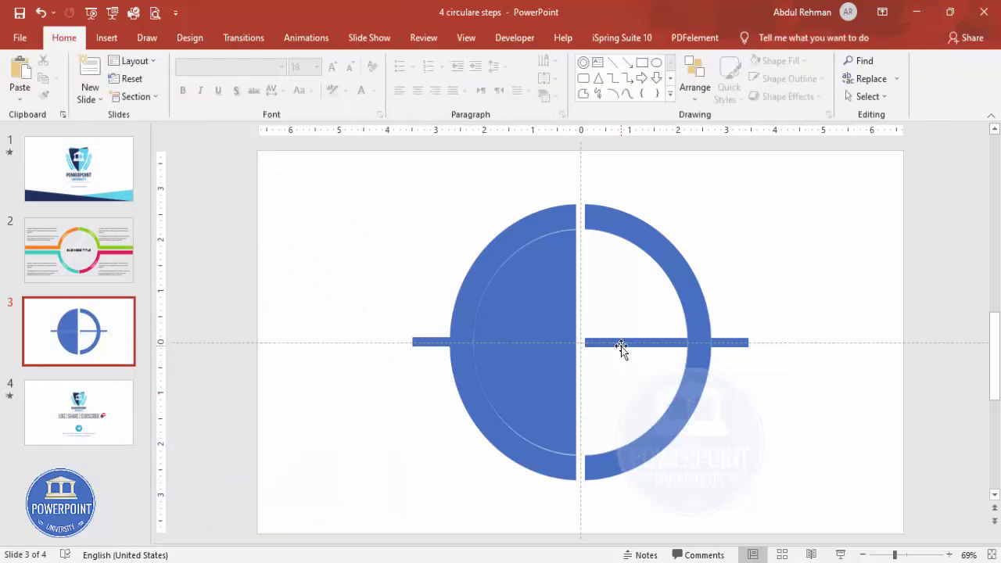
left_click(566, 319)
key("Delete")
left_click(555, 353)
key("Delete")
left_click(550, 342)
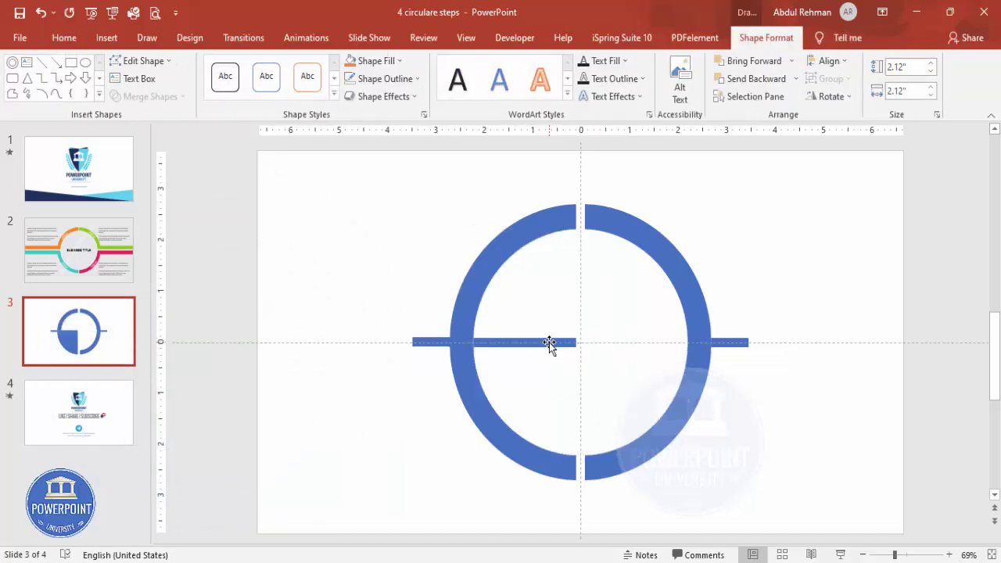
key("Delete")
left_click_drag(337, 321, 806, 388)
key("Delete")
Pull the upper quarters apart to check them, then undo the move.
left_click_drag(487, 258, 445, 222)
left_click_drag(660, 249, 736, 206)
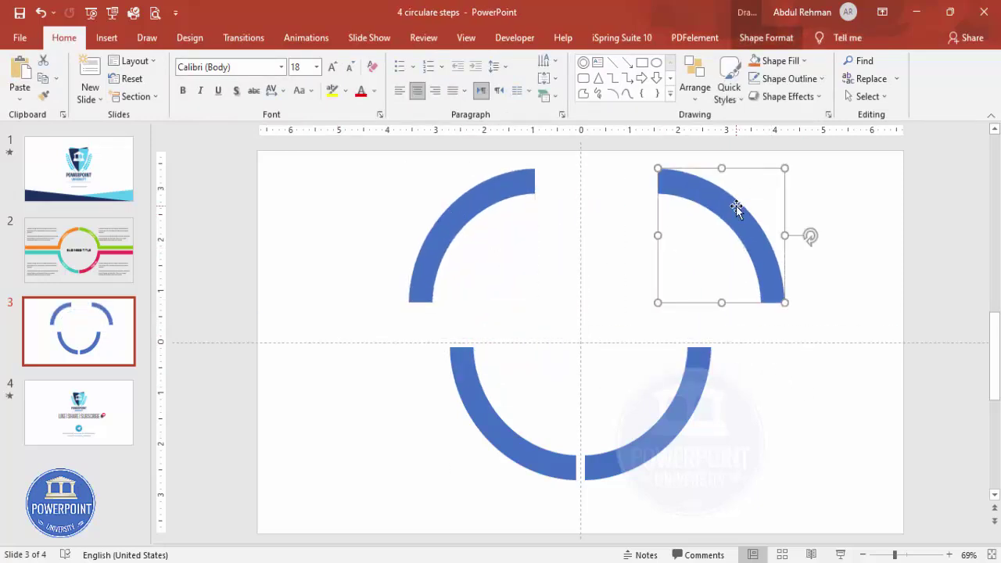
key("ctrl+z")
key("ctrl+z")
left_click(726, 259)
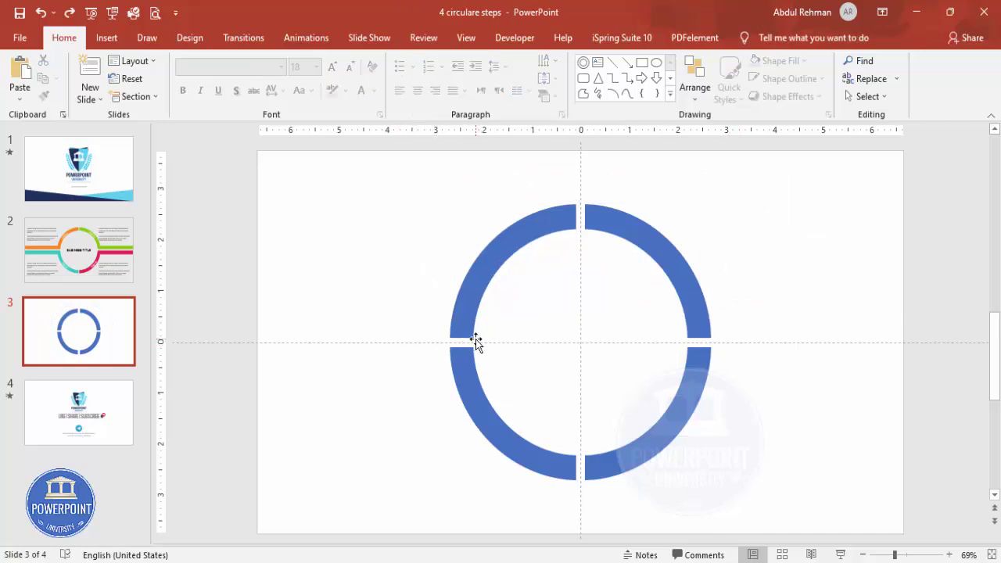
Remove the outline from all four ring quarters.
left_click_drag(391, 183, 804, 532)
left_click(765, 37)
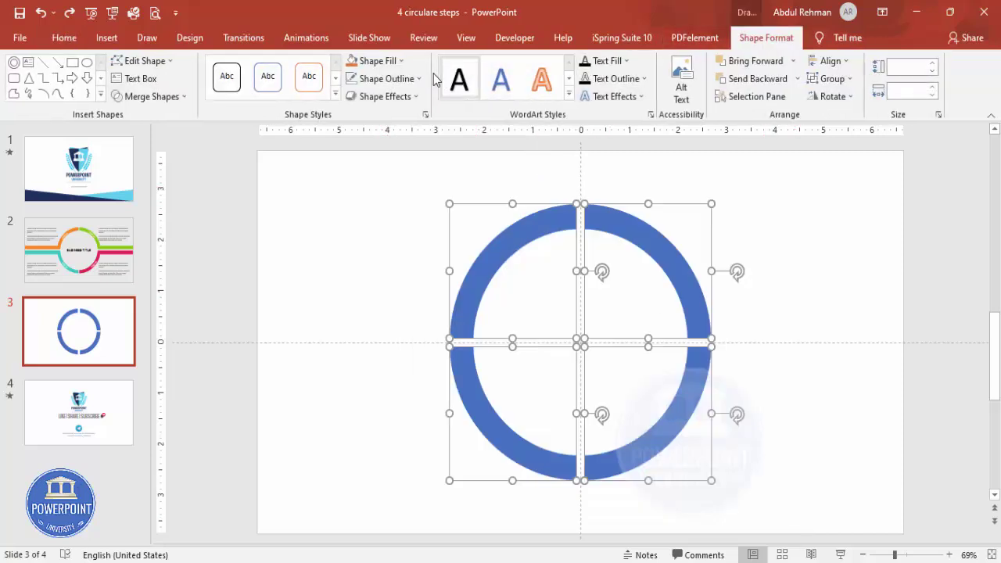
left_click(386, 78)
left_click(393, 245)
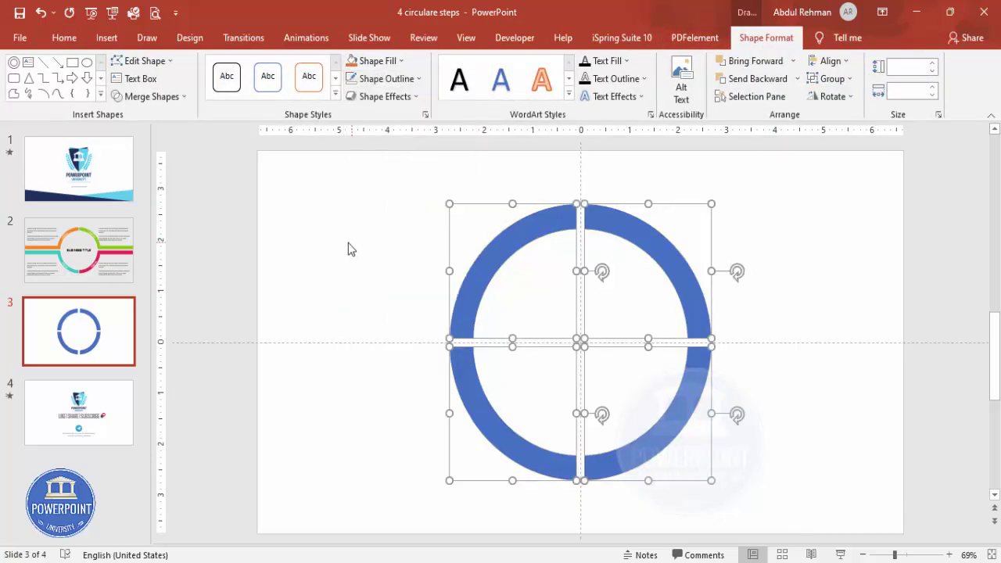
left_click(348, 244)
Pick the Rectangle shape from the Insert shapes gallery.
left_click(107, 37)
left_click(249, 102)
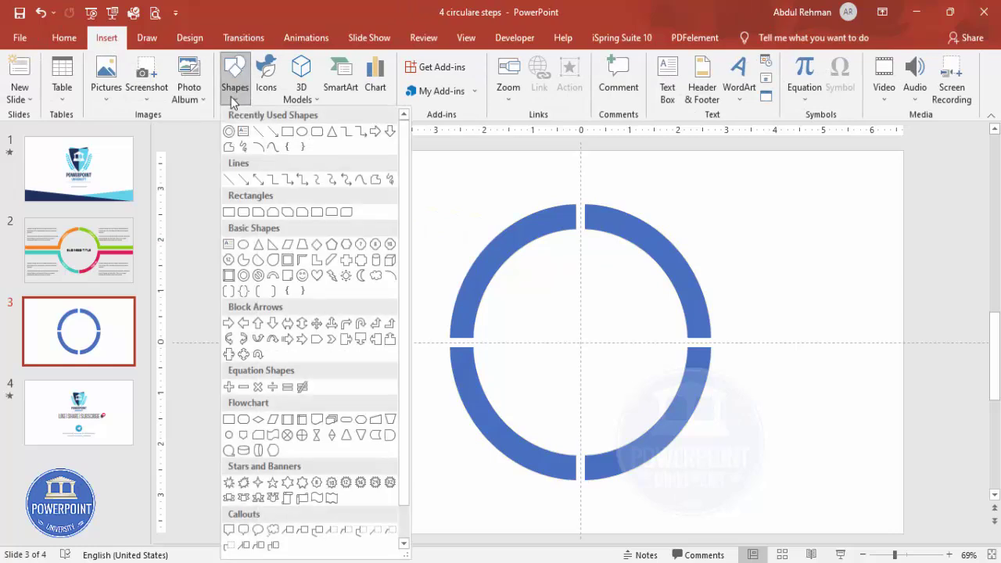
left_click(231, 215)
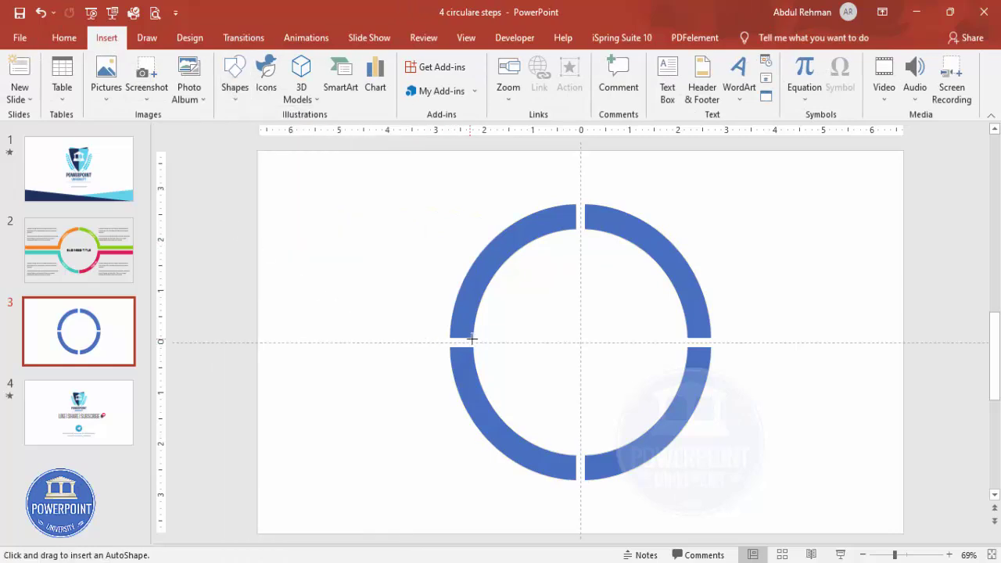
Draw a 0.52" by 4.42" bar from the ring's left edge to the slide edge, with no outline.
left_click_drag(473, 339, 260, 311)
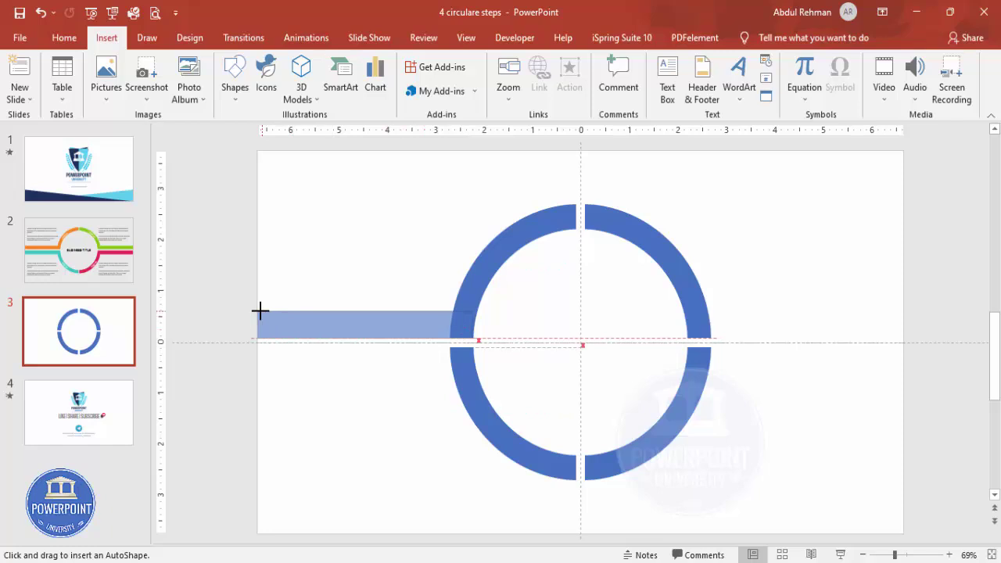
left_click_drag(259, 312, 259, 311)
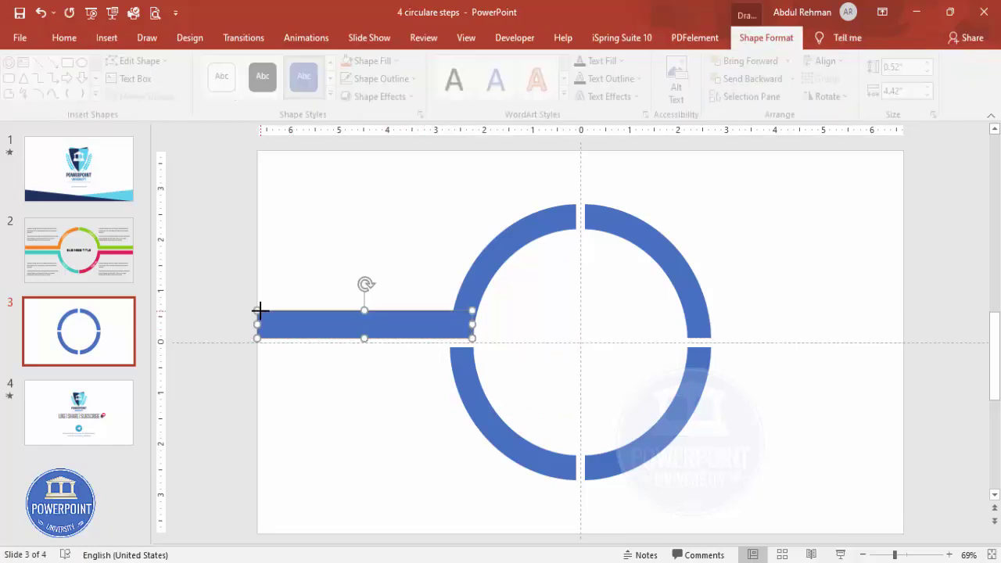
left_click(306, 266)
left_click(368, 314)
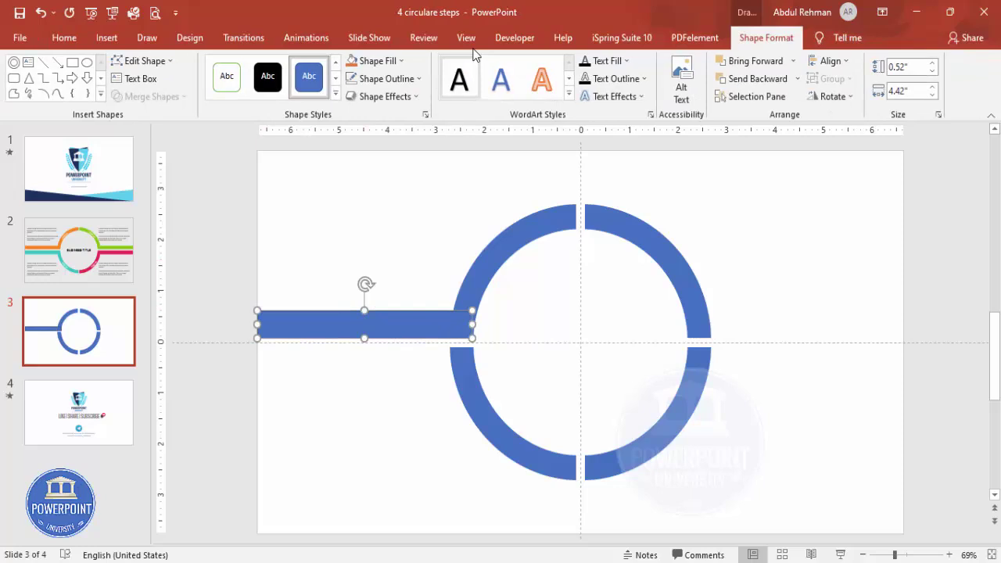
left_click(396, 78)
left_click(378, 246)
left_click(360, 247)
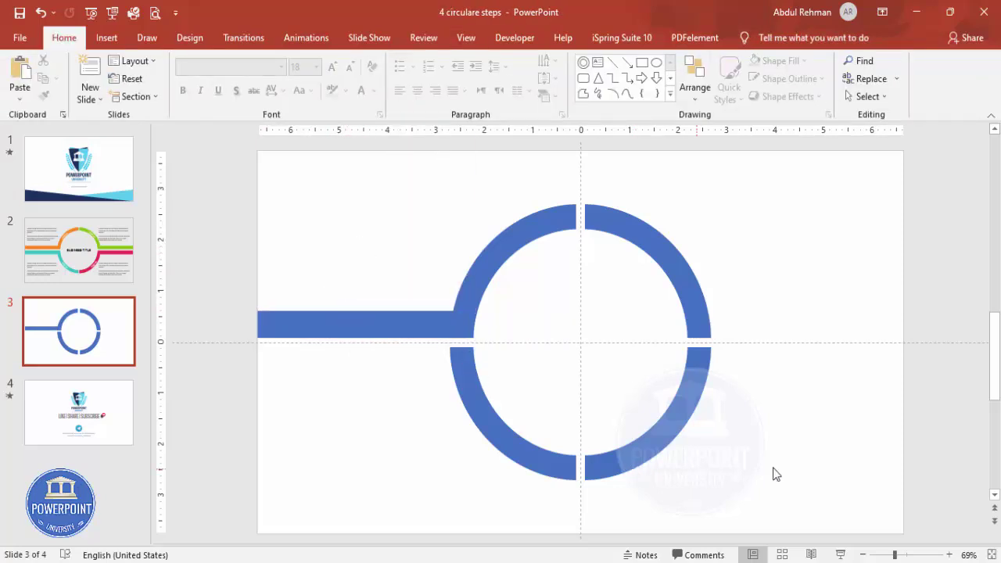
Thin the left bar by lowering its top edge, checking the joint close up.
left_click(918, 555)
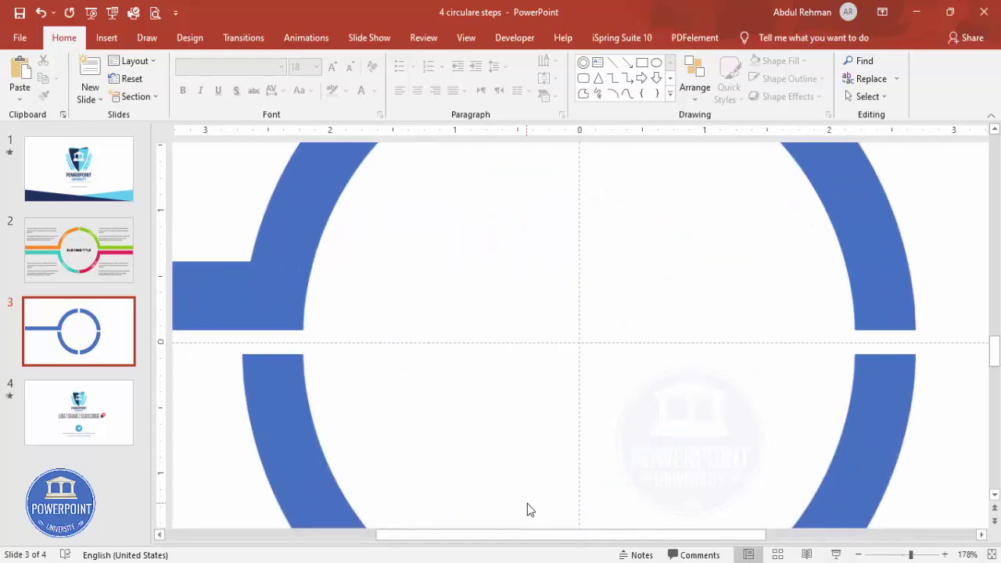
left_click_drag(744, 534, 605, 538)
left_click(357, 304)
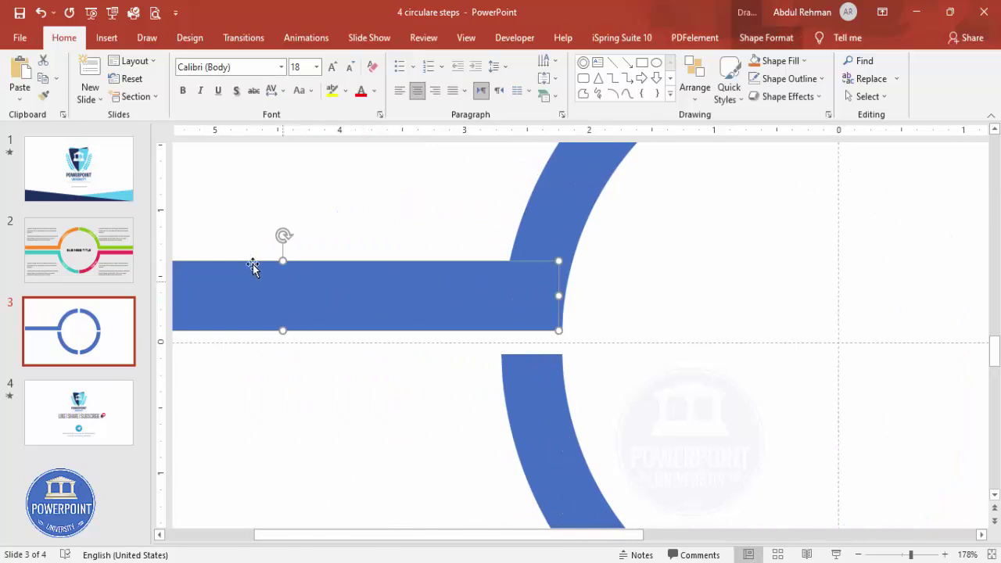
left_click_drag(282, 260, 281, 269)
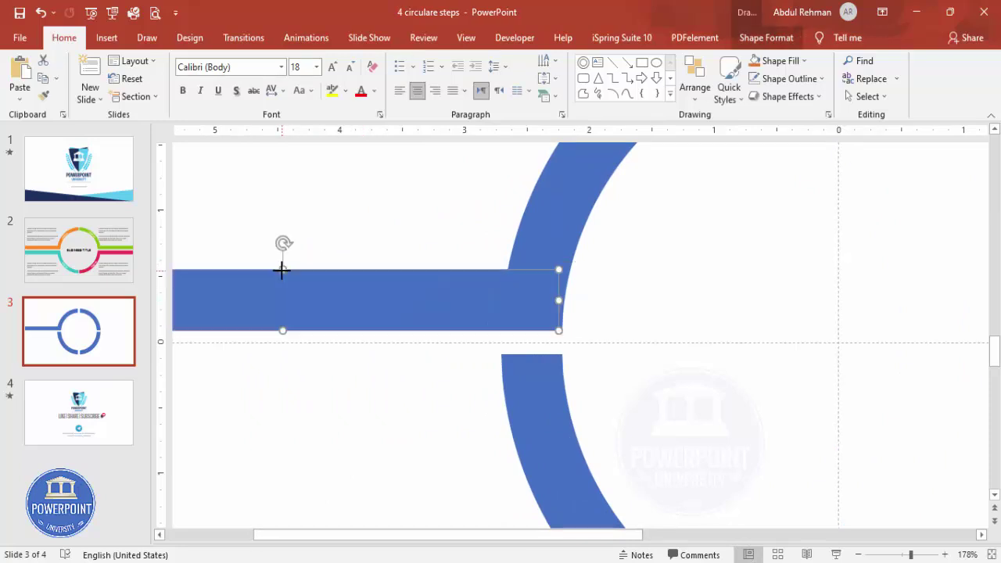
left_click(995, 555)
left_click(342, 298)
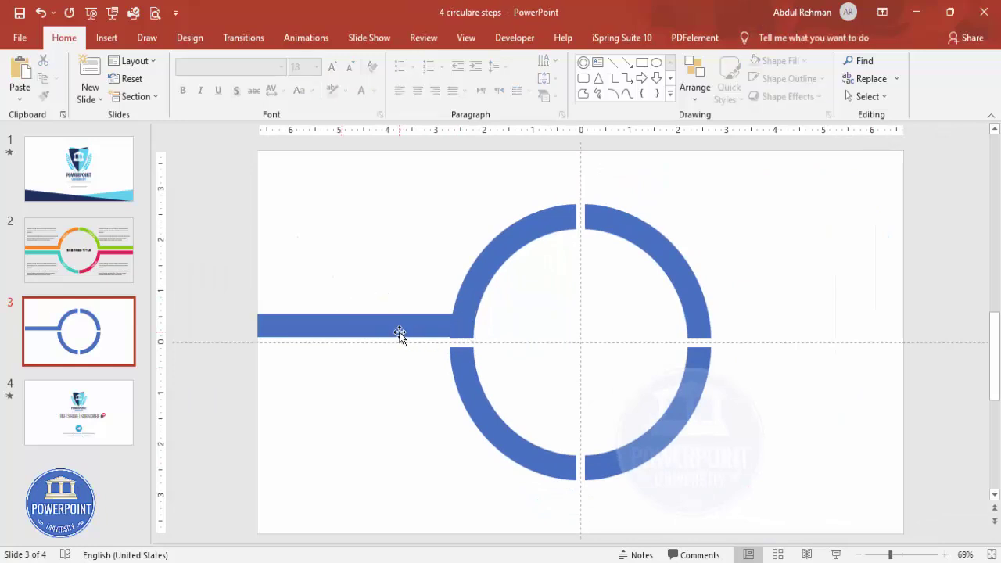
Nudge the bar into line with the ring's left arc.
left_click(928, 556)
left_click_drag(566, 538, 452, 538)
left_click(289, 285)
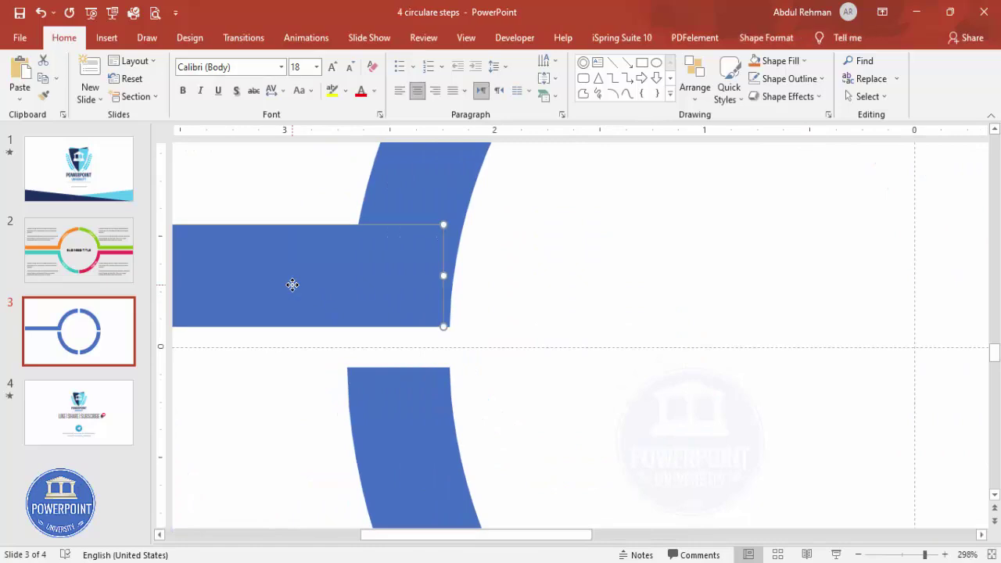
left_click_drag(286, 286, 291, 289)
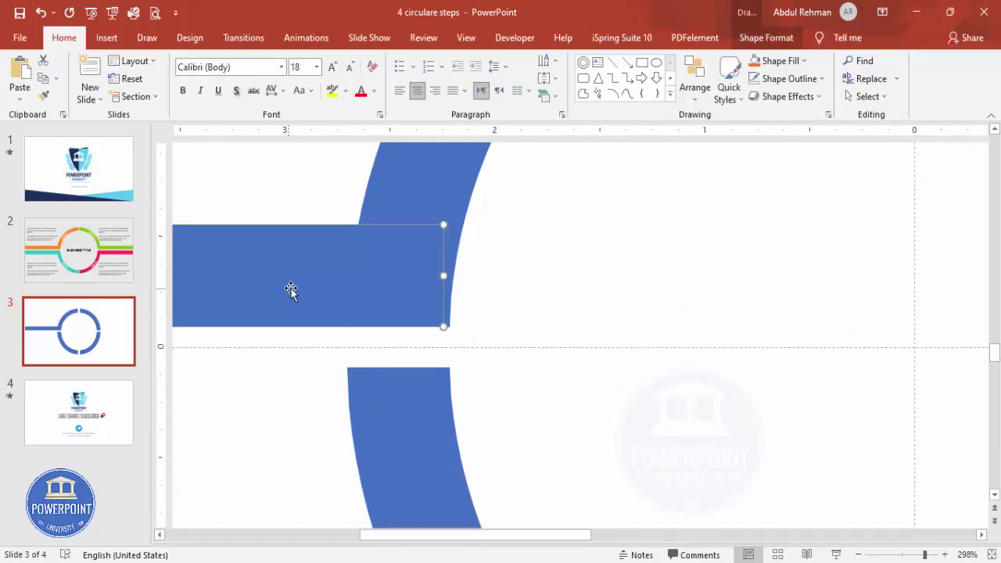
left_click(825, 474)
left_click(299, 292)
left_click(991, 554)
left_click(348, 432)
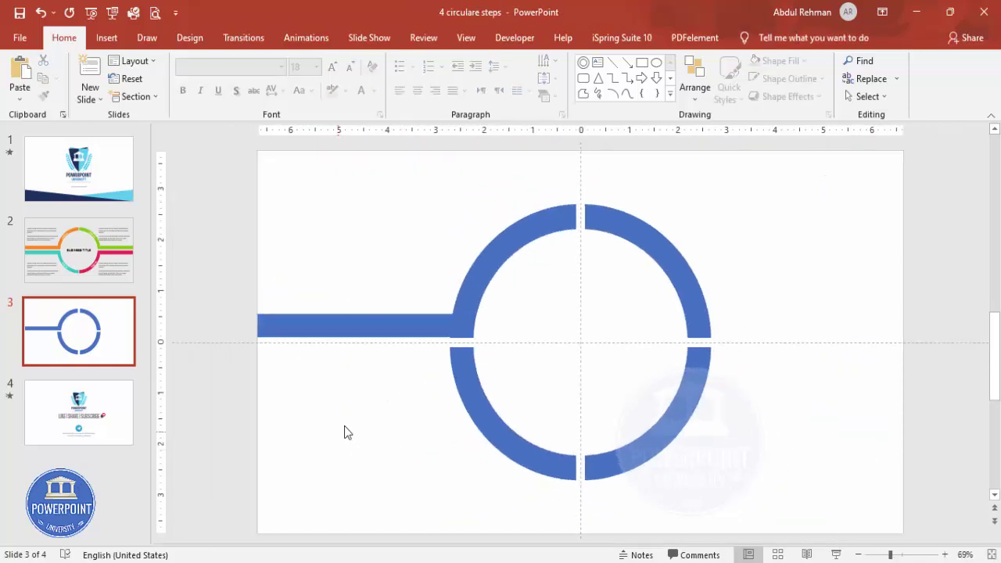
Extend the bar's bottom edge down to the horizontal centre guide, then reselect the bar.
left_click(908, 555)
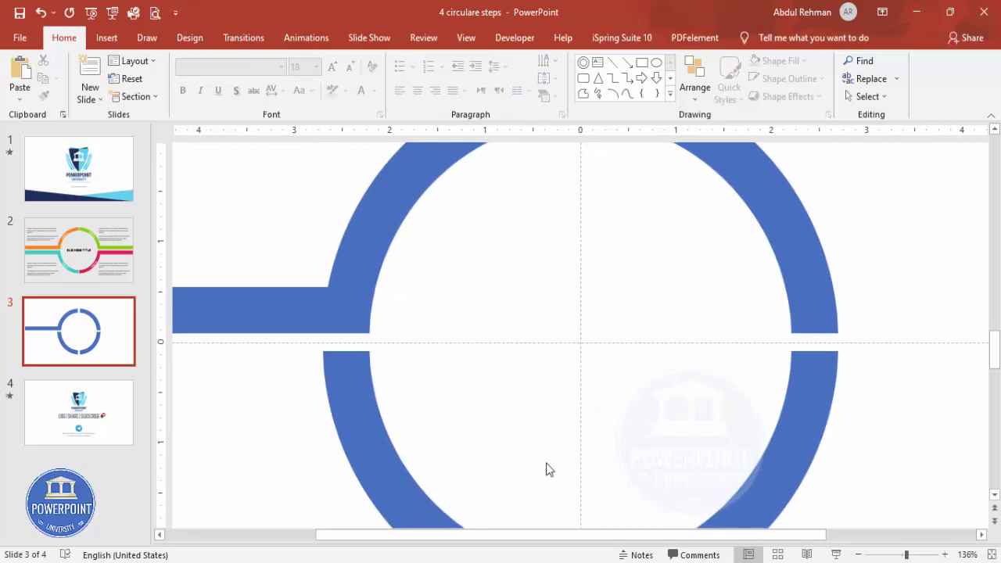
left_click(194, 305)
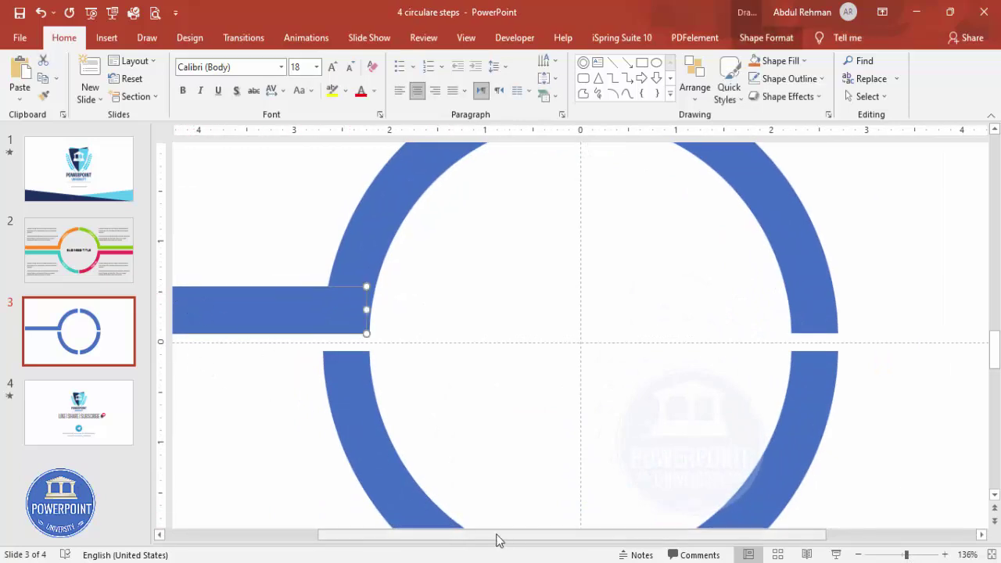
left_click_drag(448, 540, 312, 539)
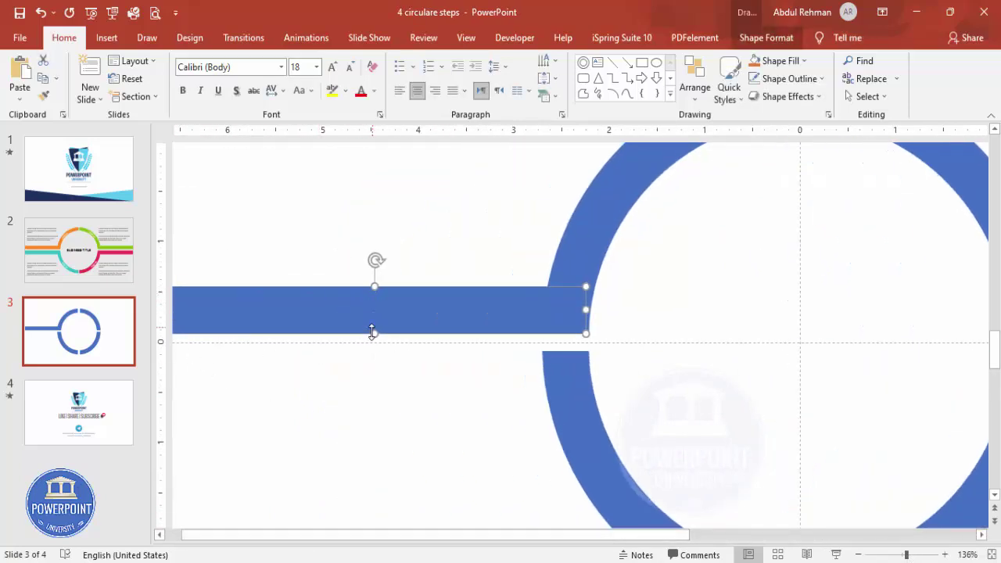
left_click_drag(373, 335, 373, 336)
left_click(895, 487)
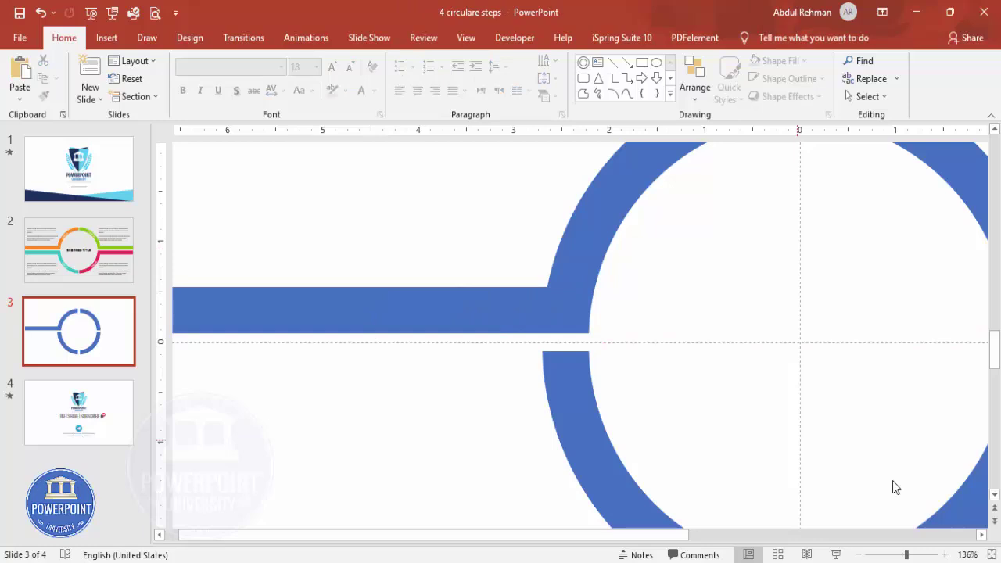
left_click(993, 547)
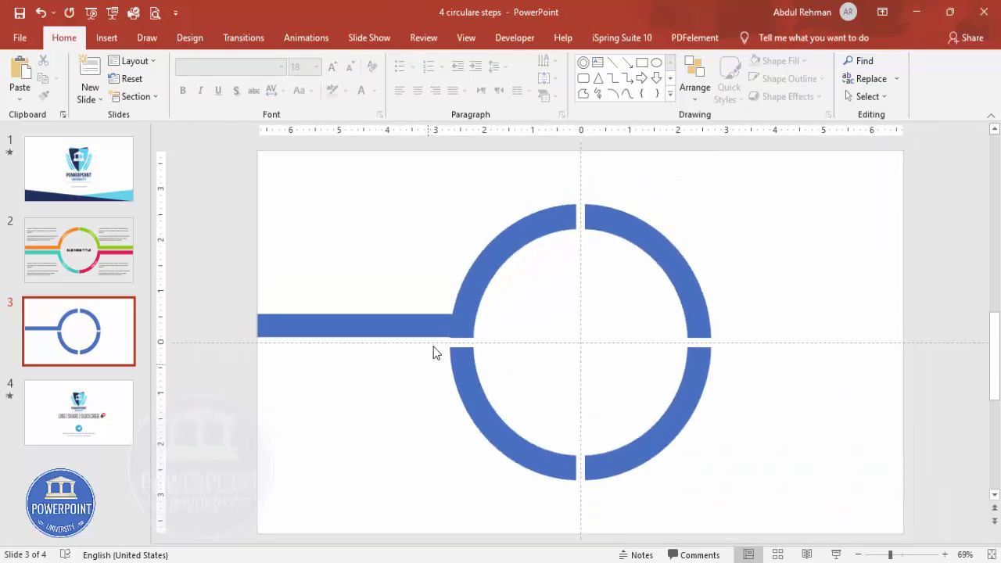
left_click(405, 321)
Copy the bar to the ring's right side, then copy both bars just below the originals.
left_click_drag(398, 326, 829, 332)
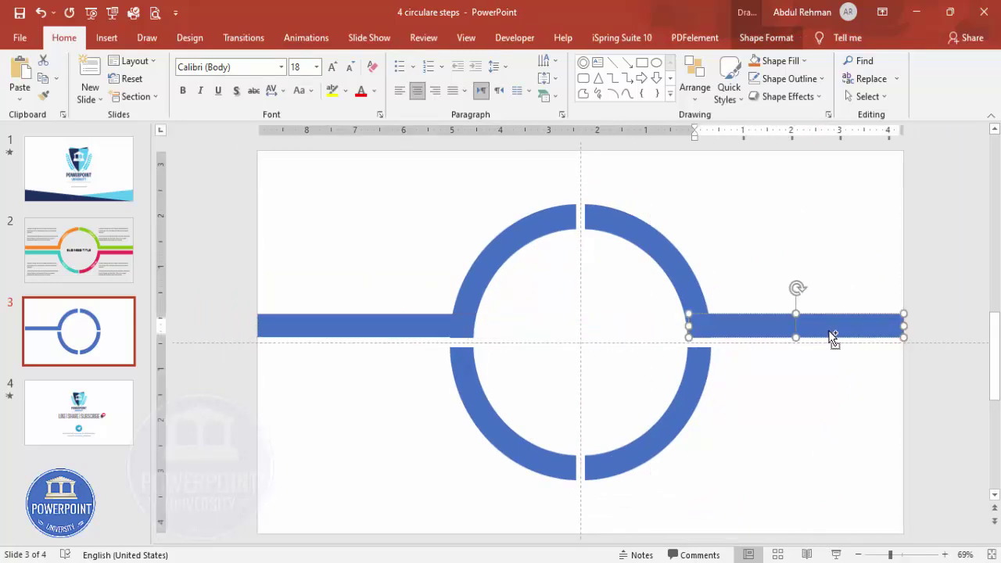
left_click(387, 327, "shift")
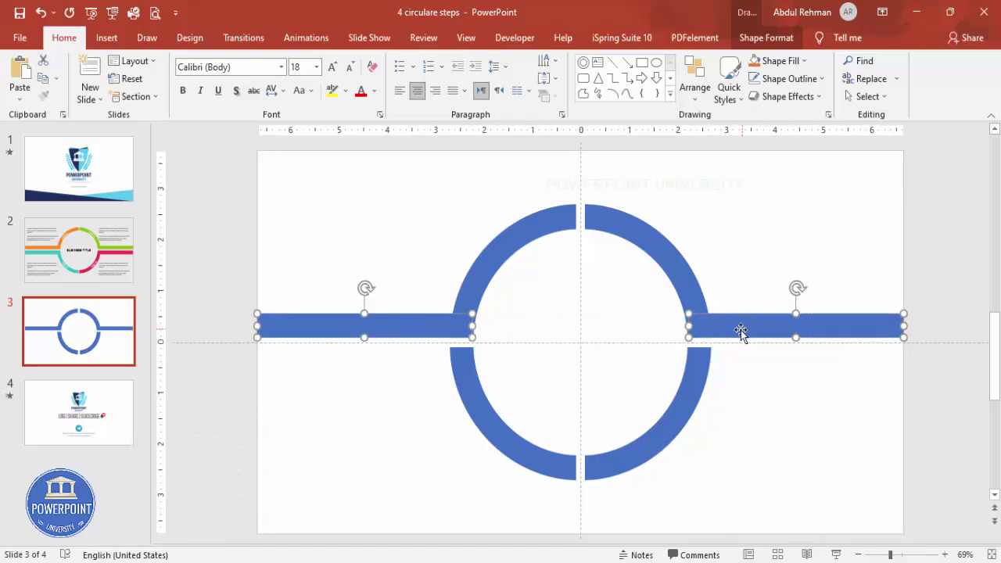
left_click_drag(737, 335, 742, 366)
left_click(762, 408)
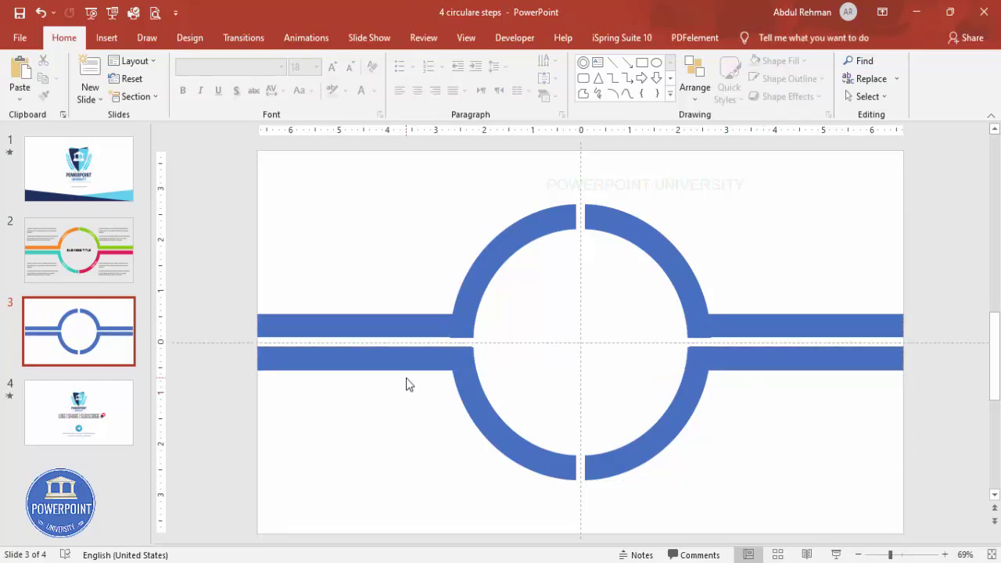
Union the upper-left and upper-right arcs with their bars.
left_click(401, 330)
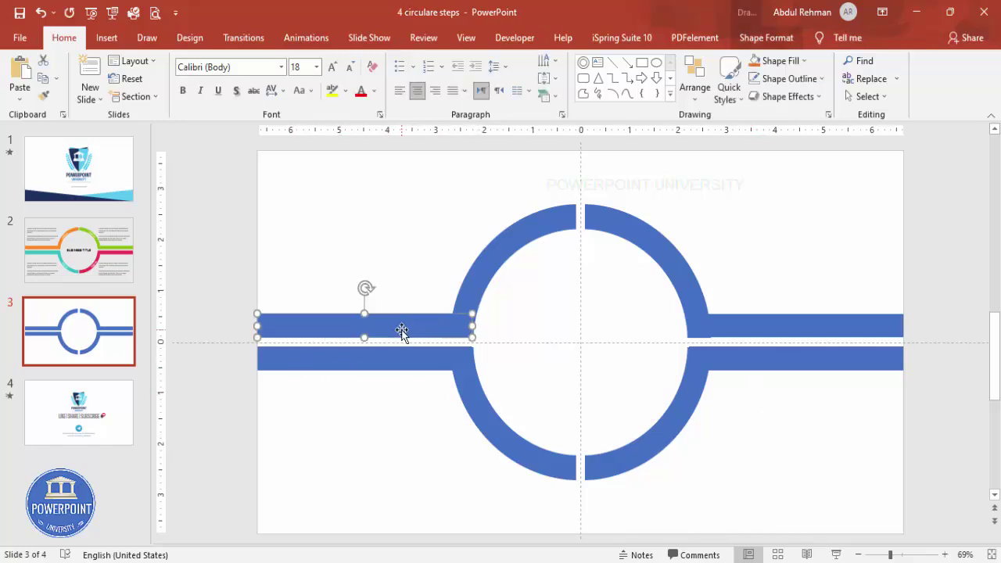
left_click(488, 272, "shift")
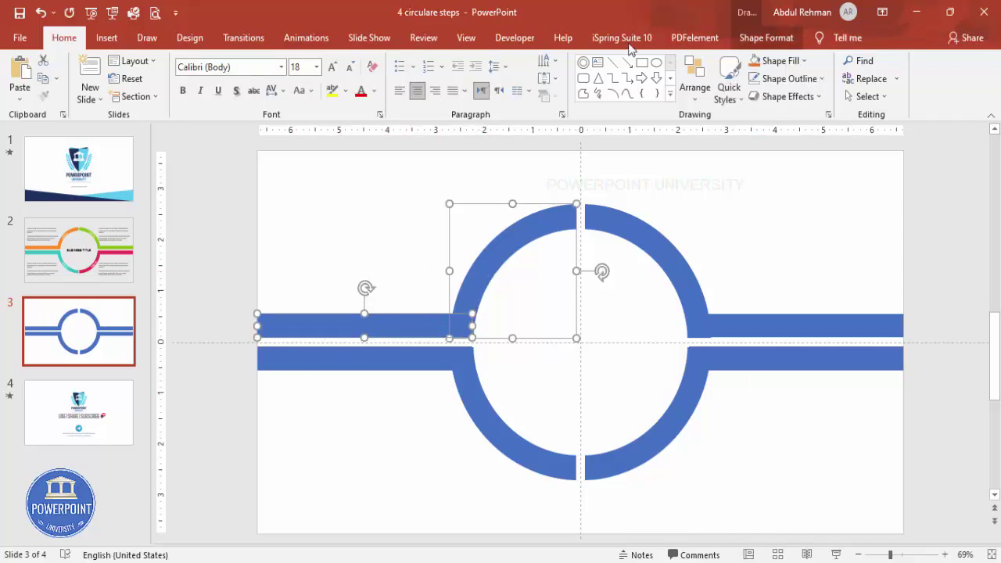
left_click(777, 37)
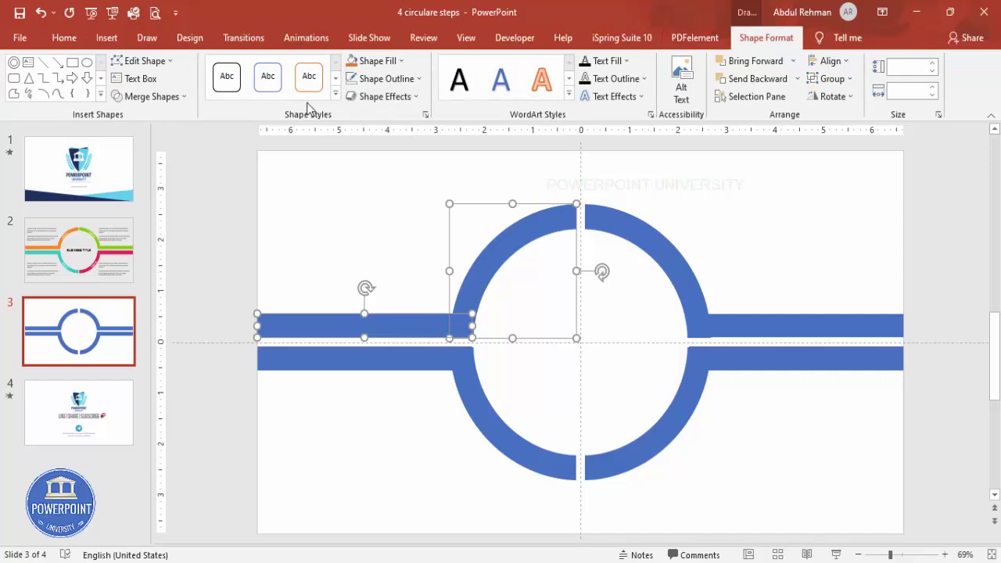
left_click(148, 96)
left_click(147, 116)
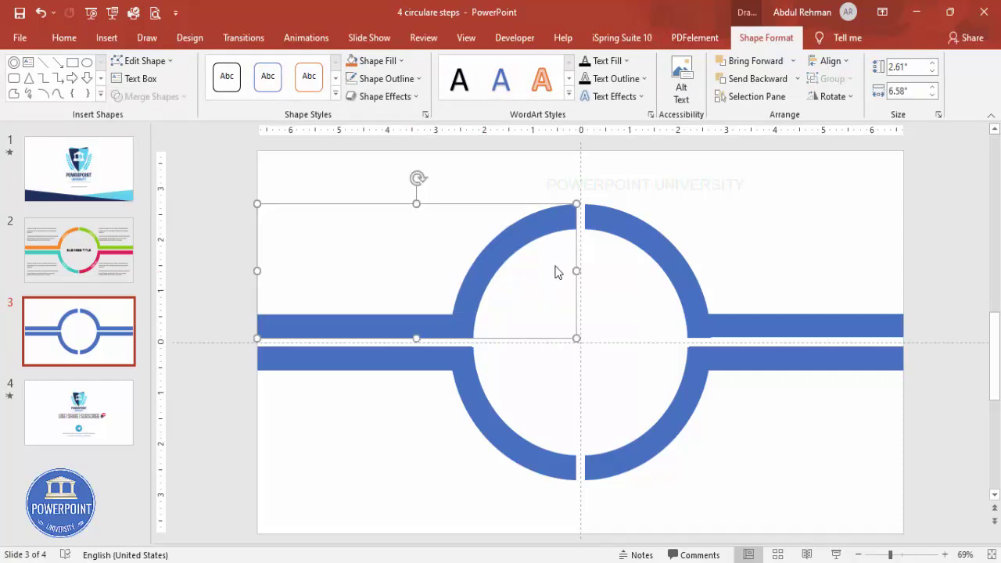
left_click(689, 305)
left_click(735, 317, "shift")
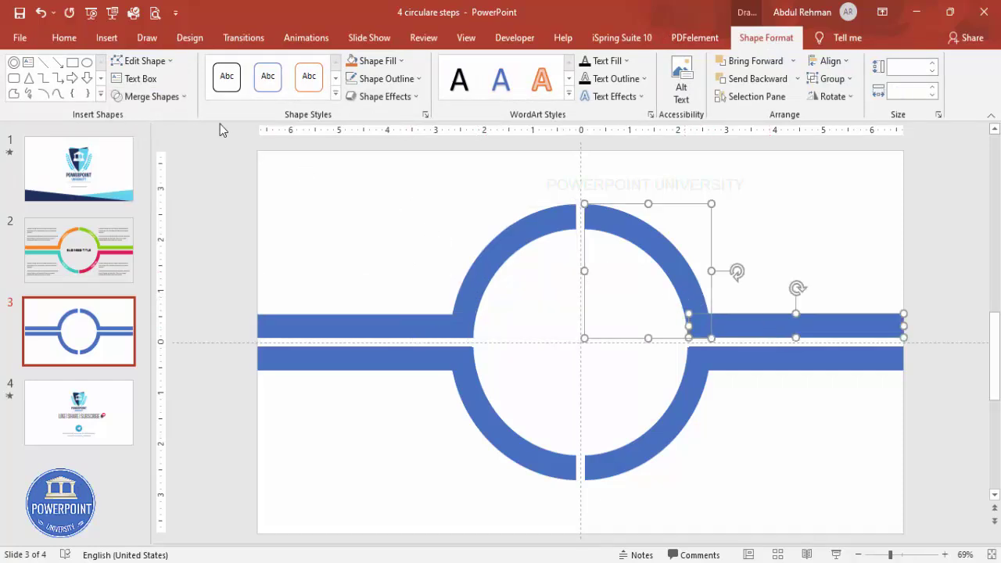
left_click(175, 97)
left_click(147, 117)
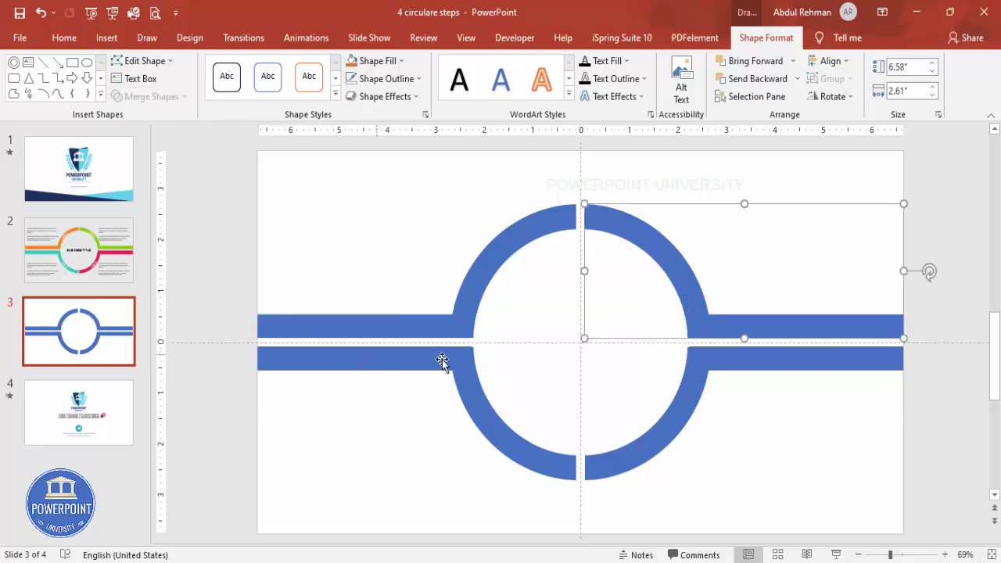
Union the lower-left and lower-right arcs with their bars.
left_click(469, 393)
left_click(402, 357, "shift")
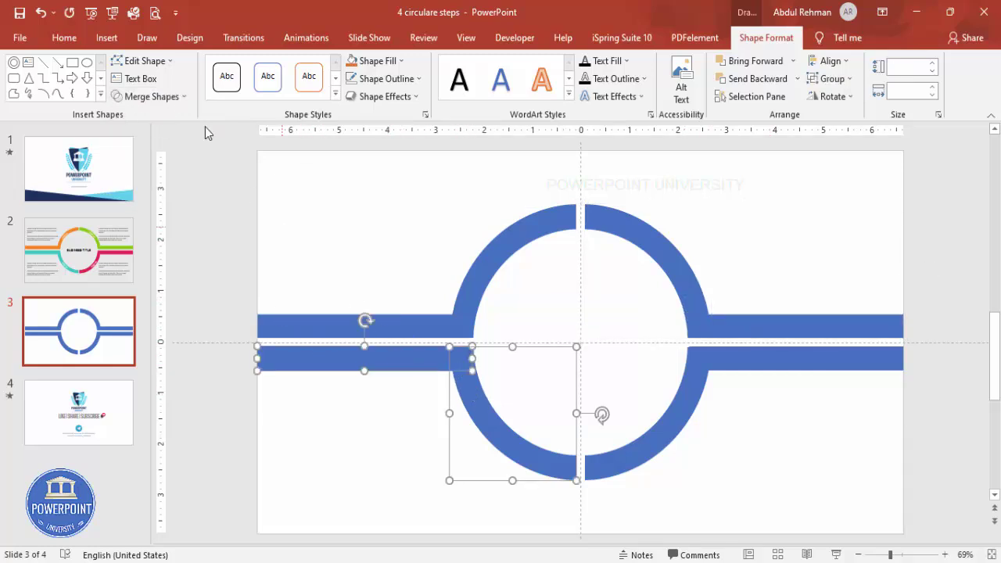
left_click(175, 97)
left_click(145, 117)
left_click(740, 356)
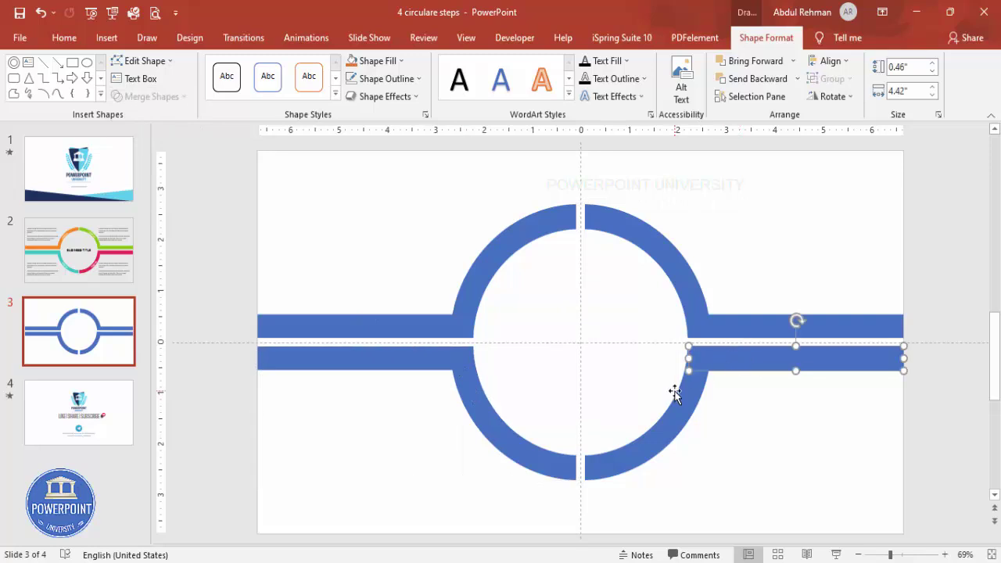
left_click(677, 393, "shift")
left_click(143, 98)
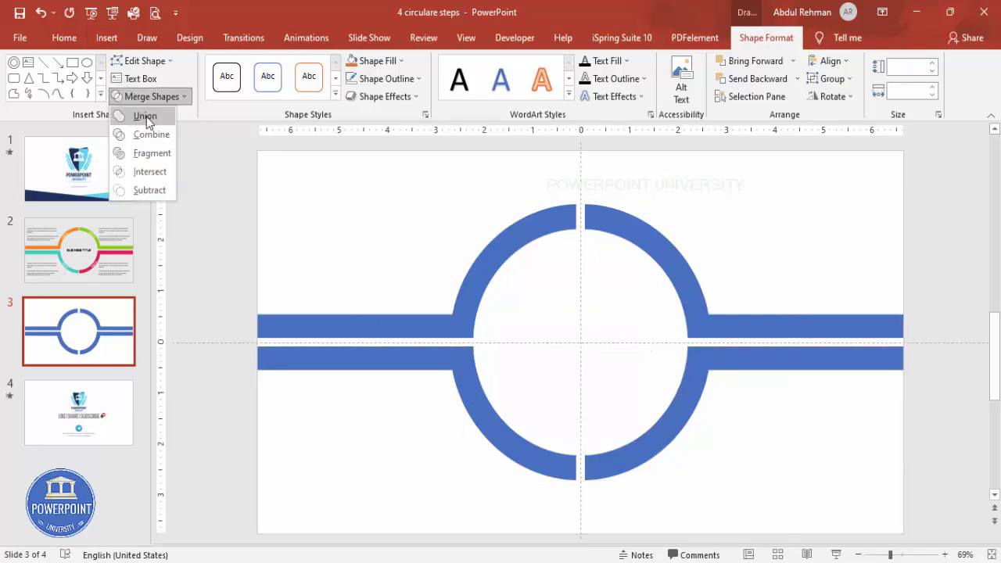
left_click(145, 117)
Undo an accidental move of the upper-left piece and reselect it.
left_click(498, 212)
left_click_drag(531, 240, 485, 207)
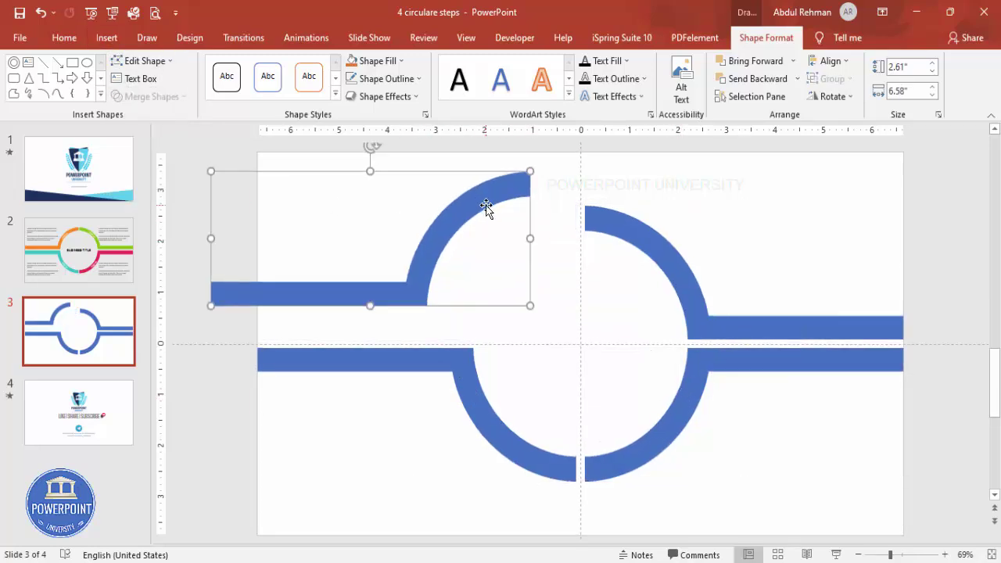
key("ctrl+z")
left_click(692, 204)
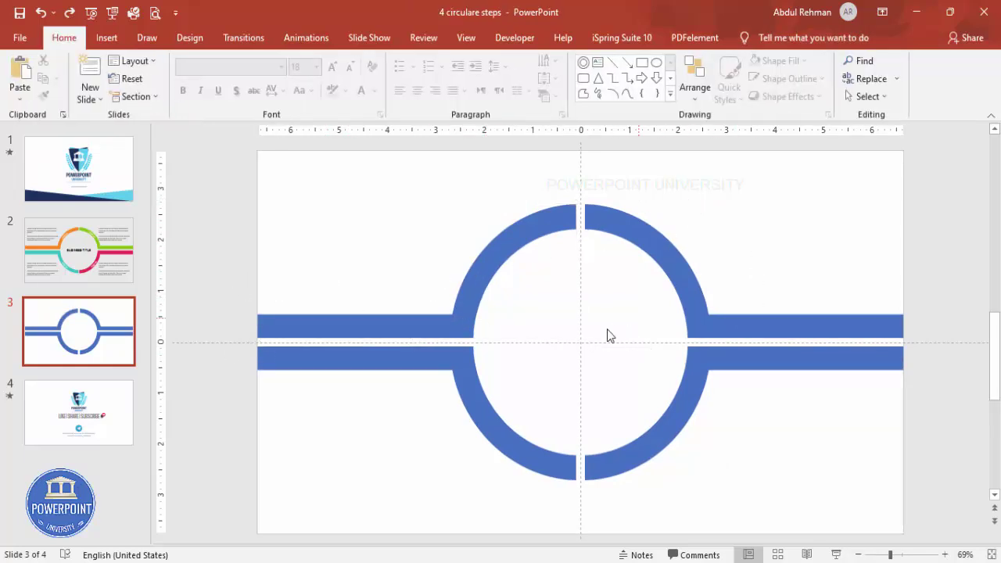
left_click(542, 228)
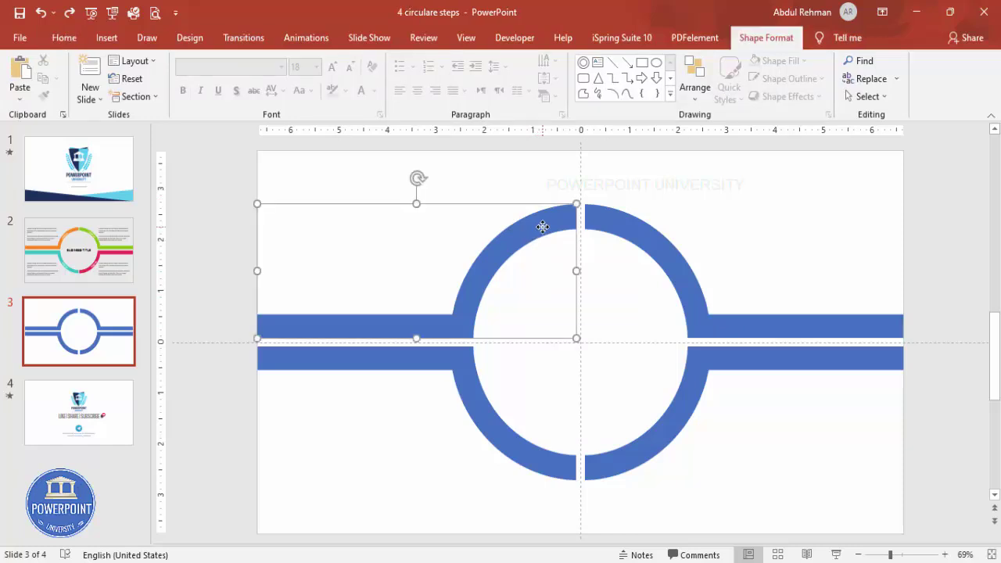
Fill the upper-left arc and bar orange from the Format Shape fill settings.
right_click(506, 240)
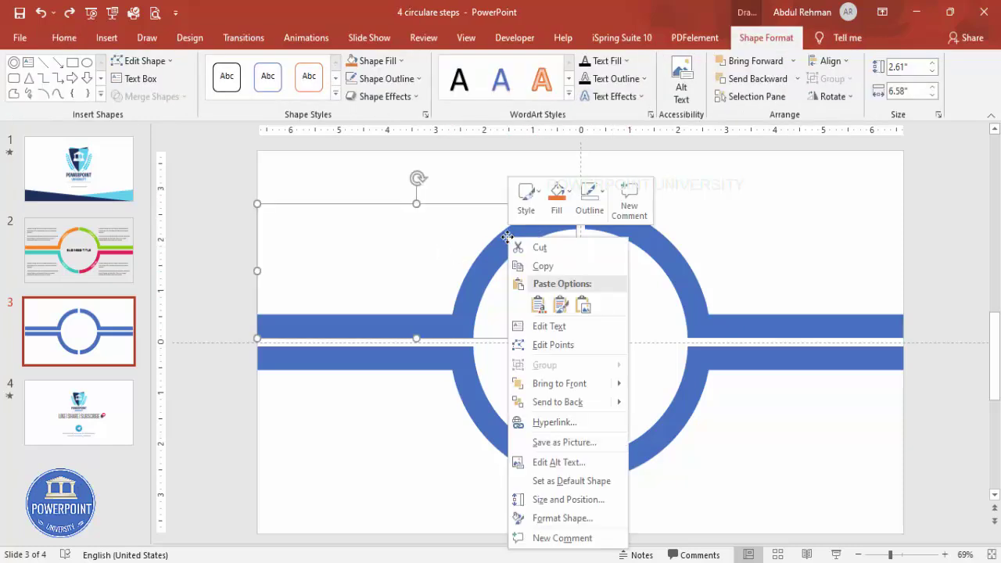
left_click(592, 522)
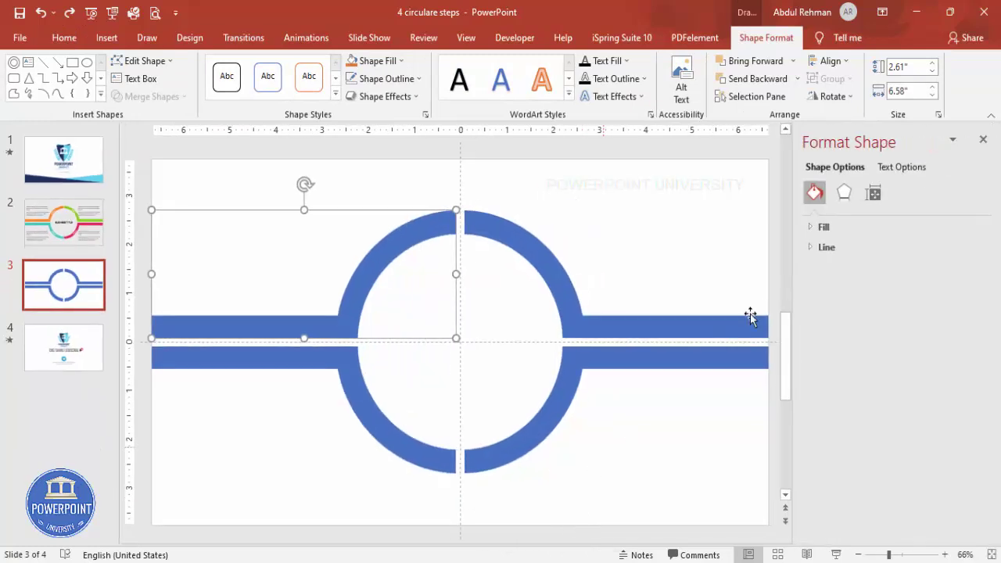
left_click(810, 226)
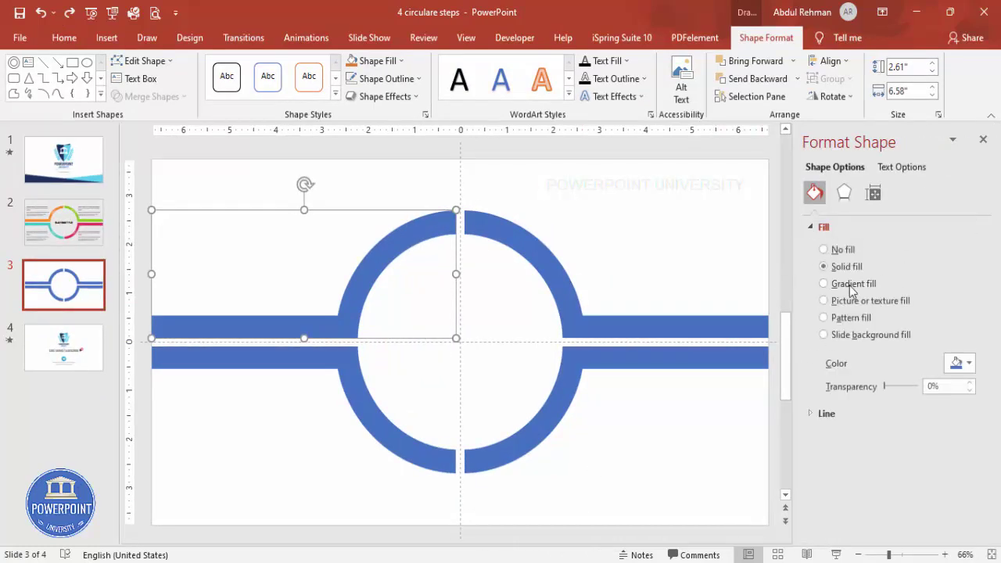
left_click(962, 364)
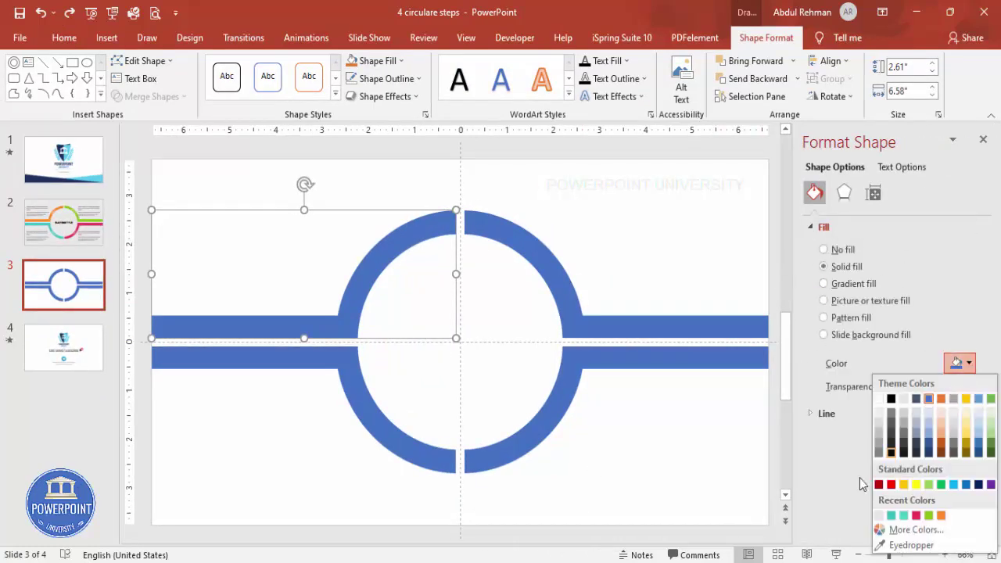
left_click(941, 516)
Colour the upper-right piece pink and the lower-right piece green.
left_click(514, 243)
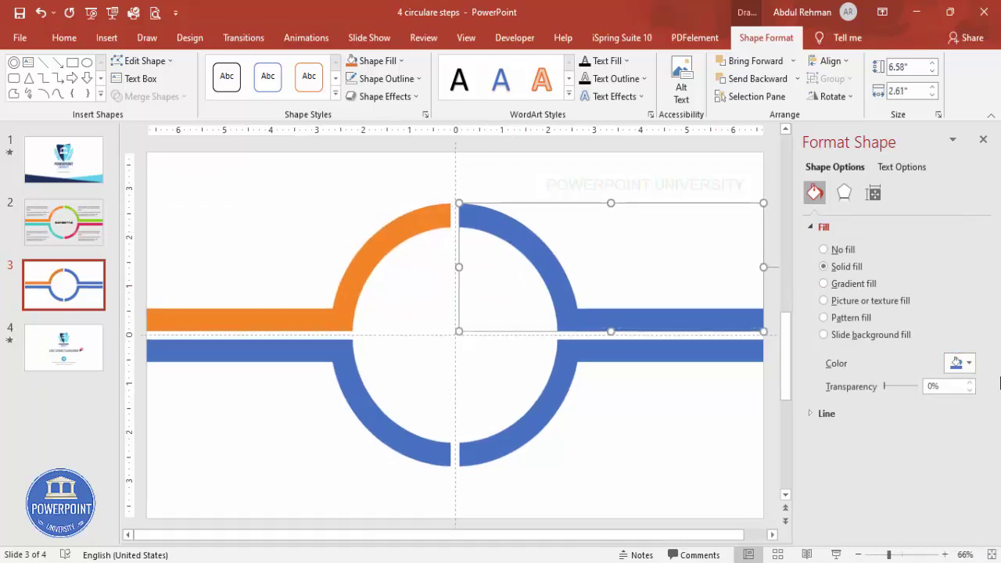
left_click(962, 363)
left_click(933, 516)
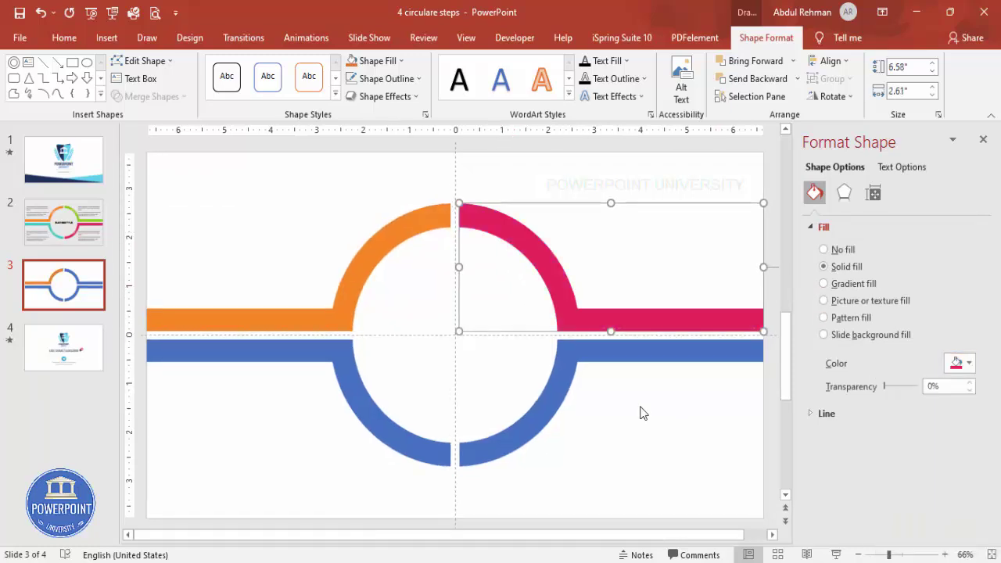
left_click(555, 381)
left_click(962, 363)
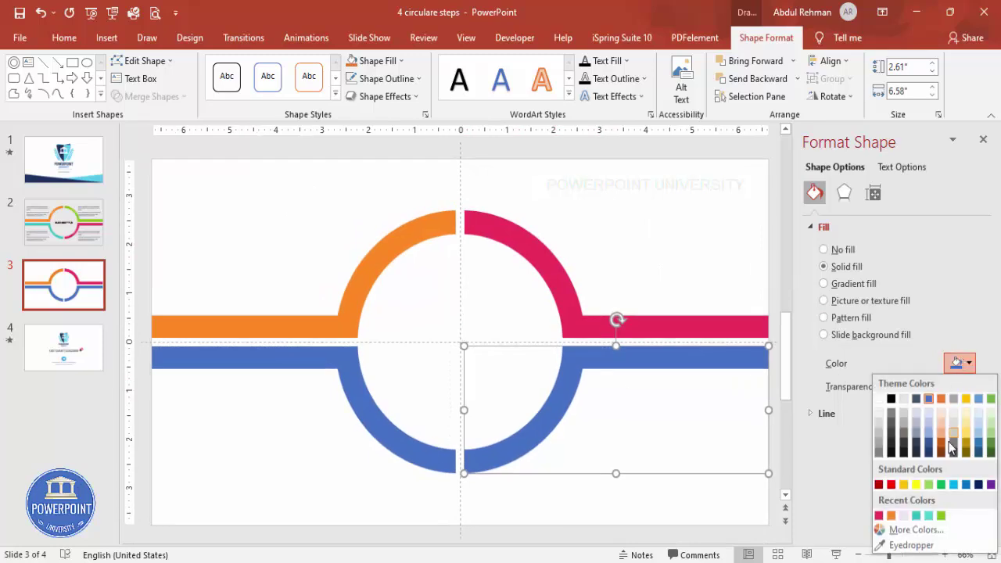
left_click(942, 515)
Fill the lower-left arc and bar teal, then deselect it.
left_click(358, 414)
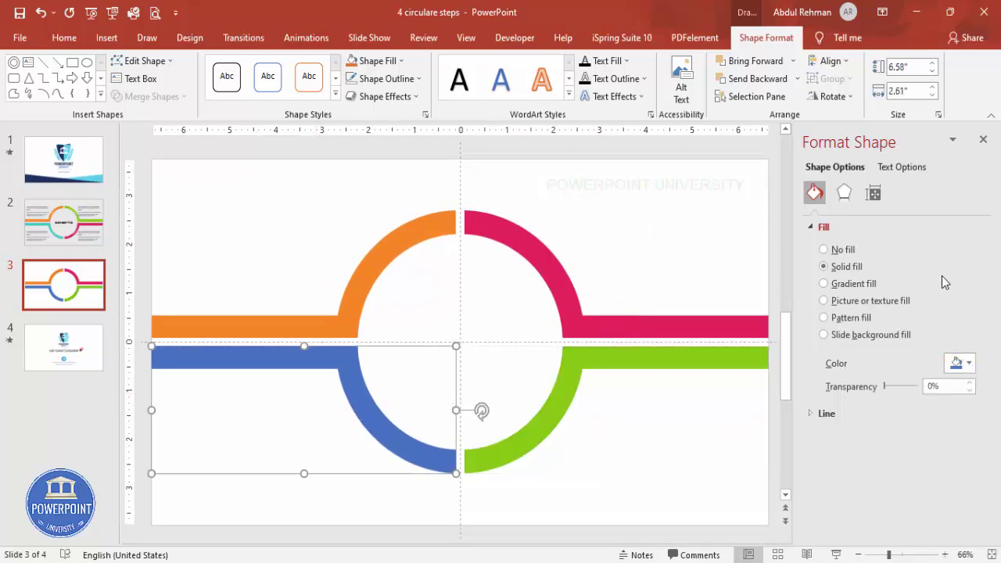
left_click(962, 364)
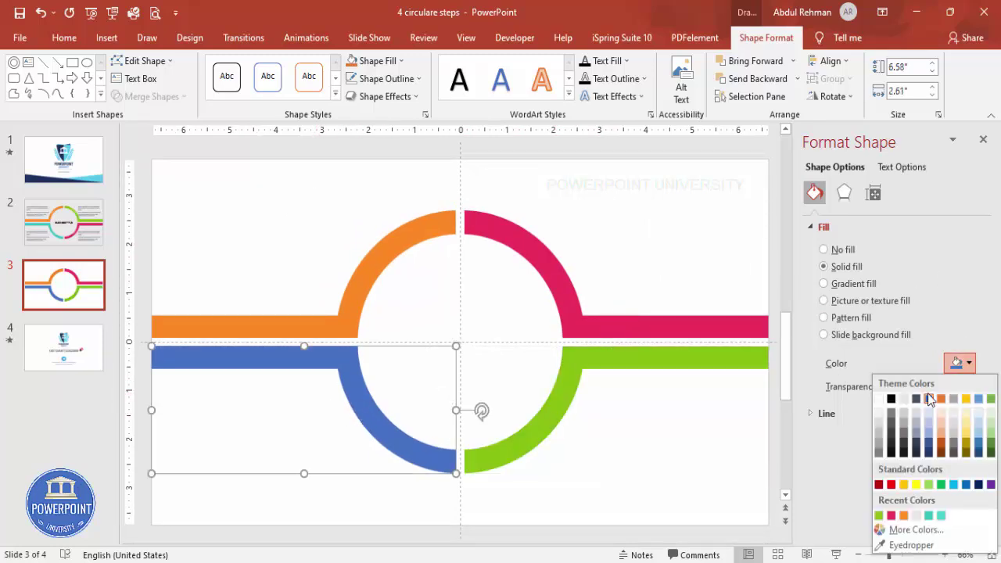
left_click(930, 519)
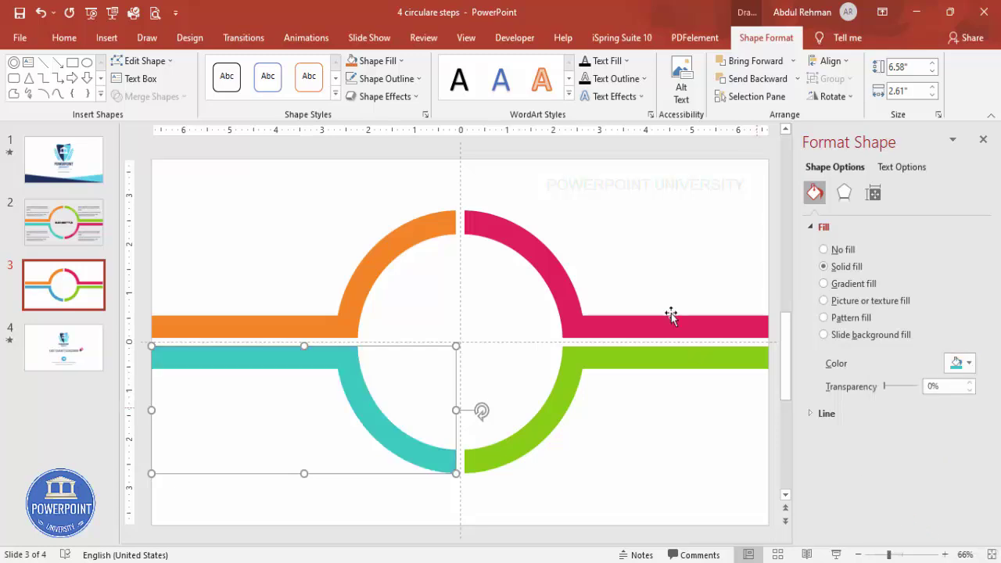
left_click(668, 237)
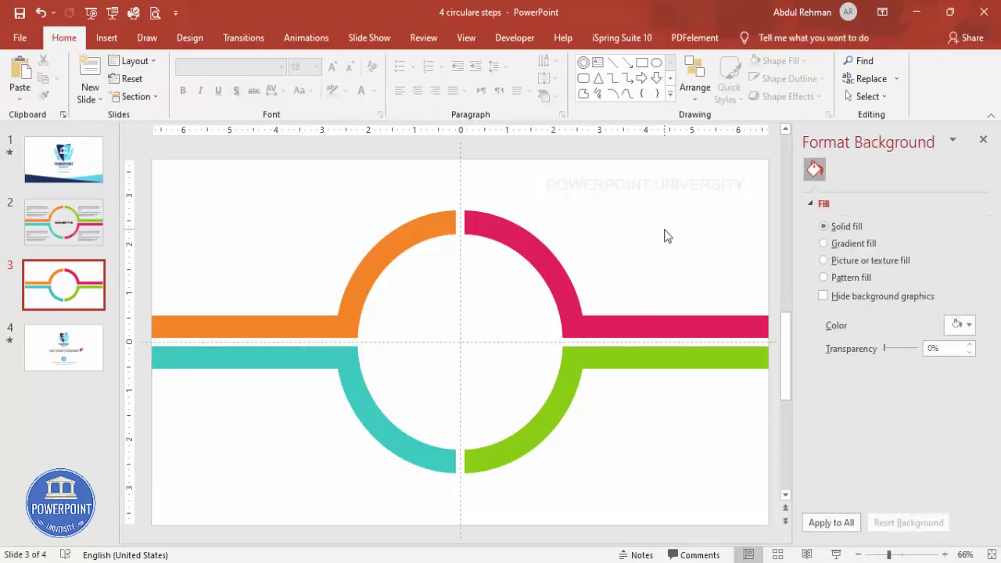
Set the slide background colour to the light grey Recent Colors swatch.
left_click(956, 326)
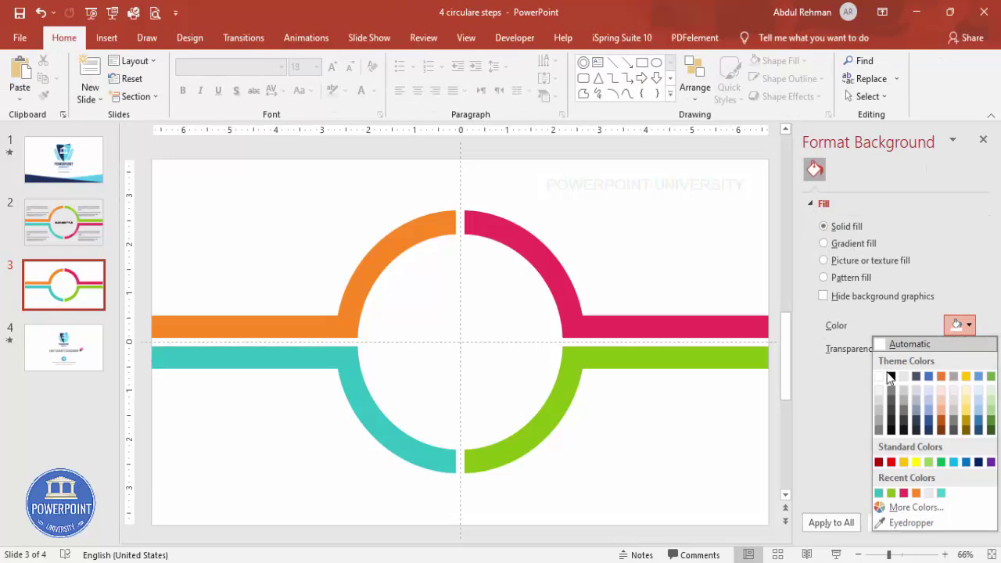
left_click(929, 493)
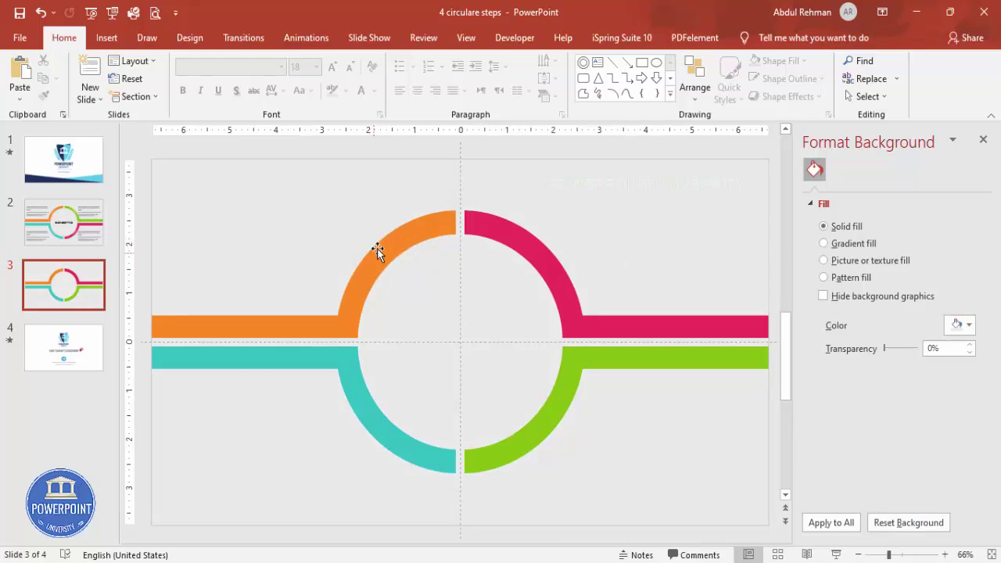
left_click(107, 38)
Draw a text box reading 'STEP 01' and centre its text.
left_click(667, 78)
left_click_drag(576, 185, 655, 211)
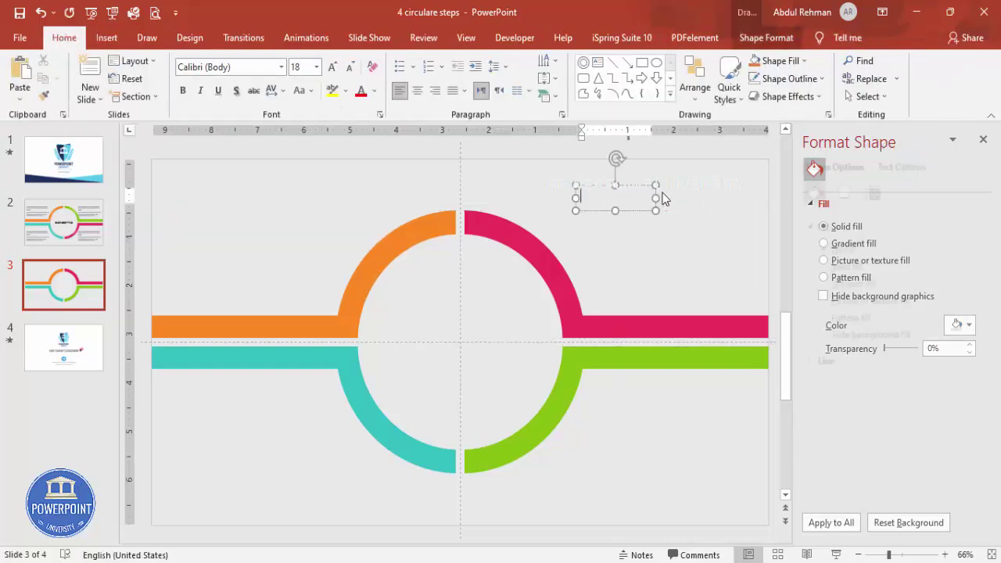
type("STEP 01")
left_click(624, 184)
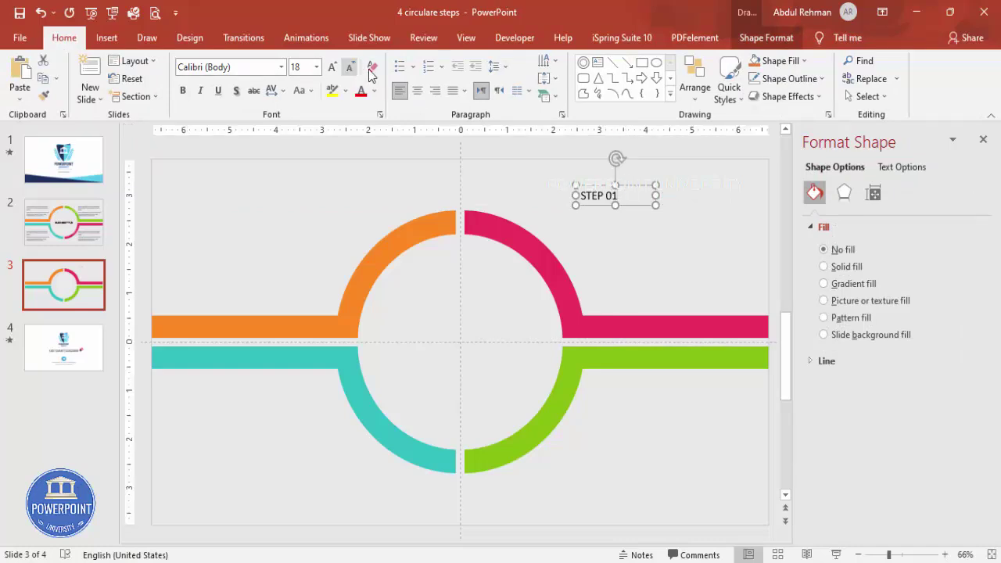
left_click(417, 91)
Make the label bold Roboto and move it onto the orange arc, undoing the accidental rotation.
left_click(242, 67)
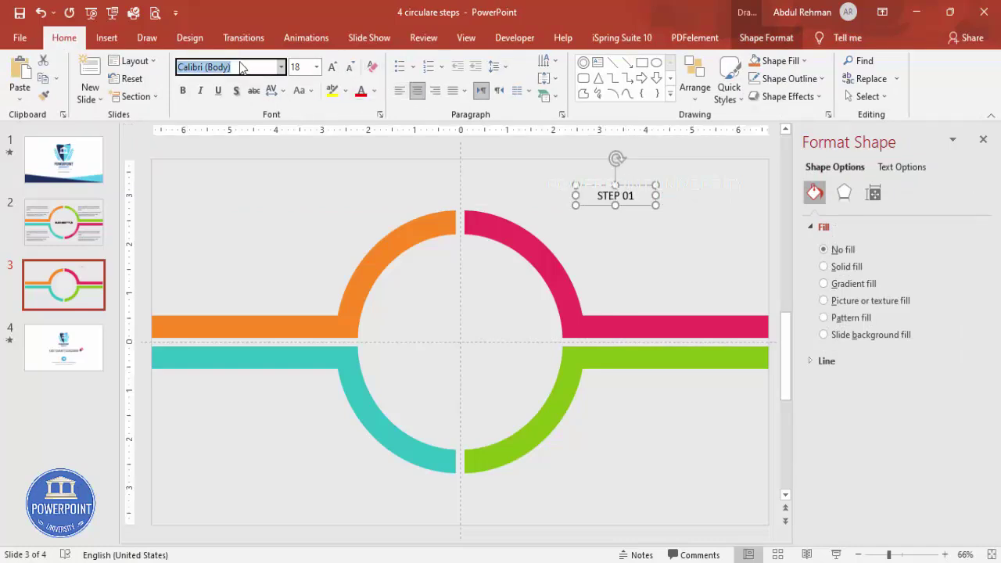
type("Roboto")
key("Return")
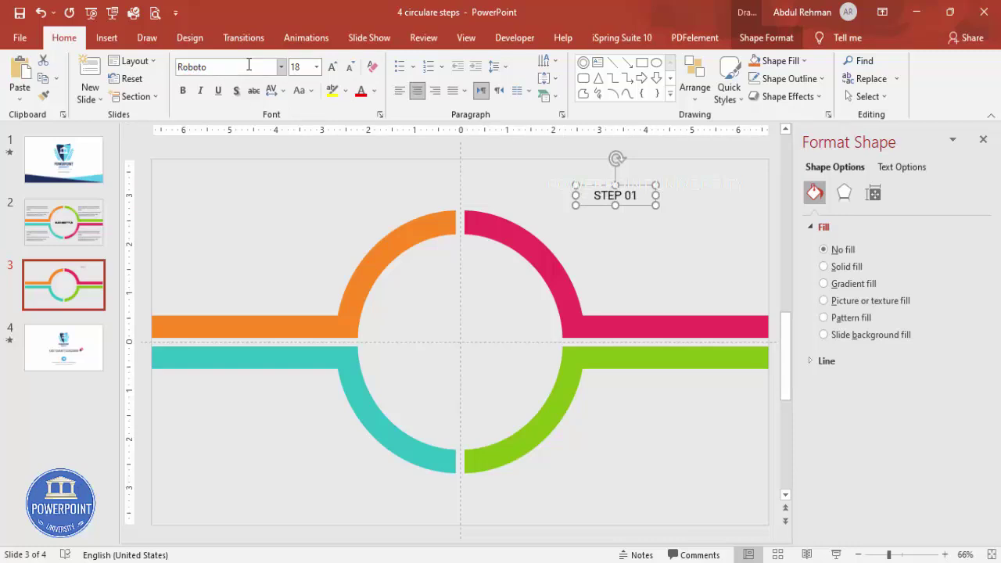
left_click(183, 90)
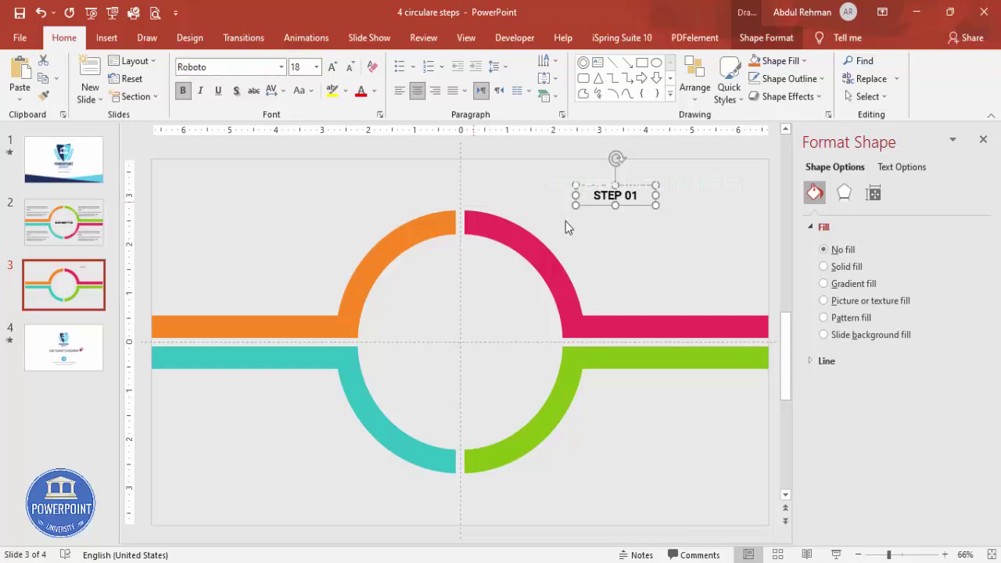
mouse_move(630, 185)
left_mouse_down()
mouse_move(393, 252)
mouse_move(362, 221)
mouse_move(324, 230)
left_mouse_up()
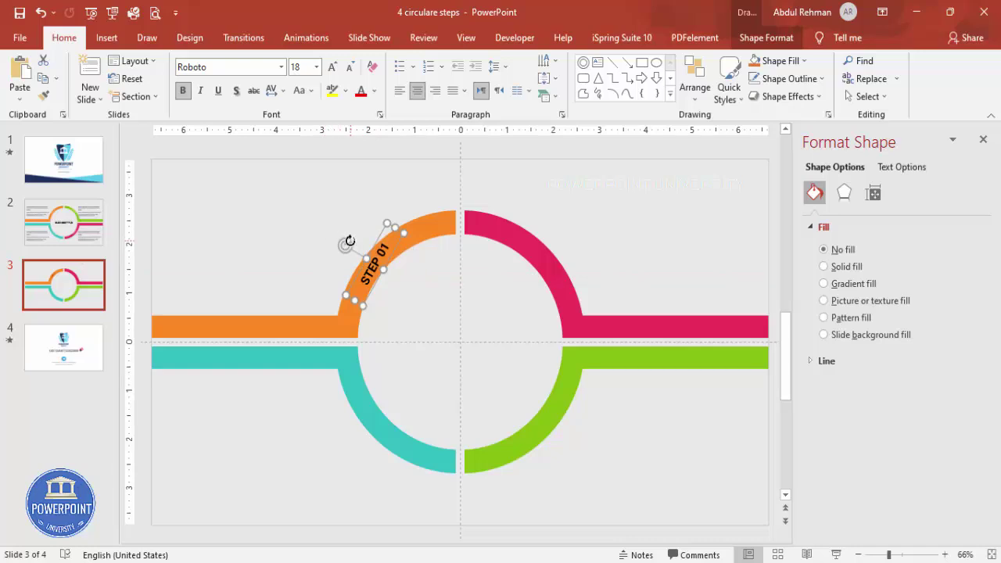
key("ctrl+z")
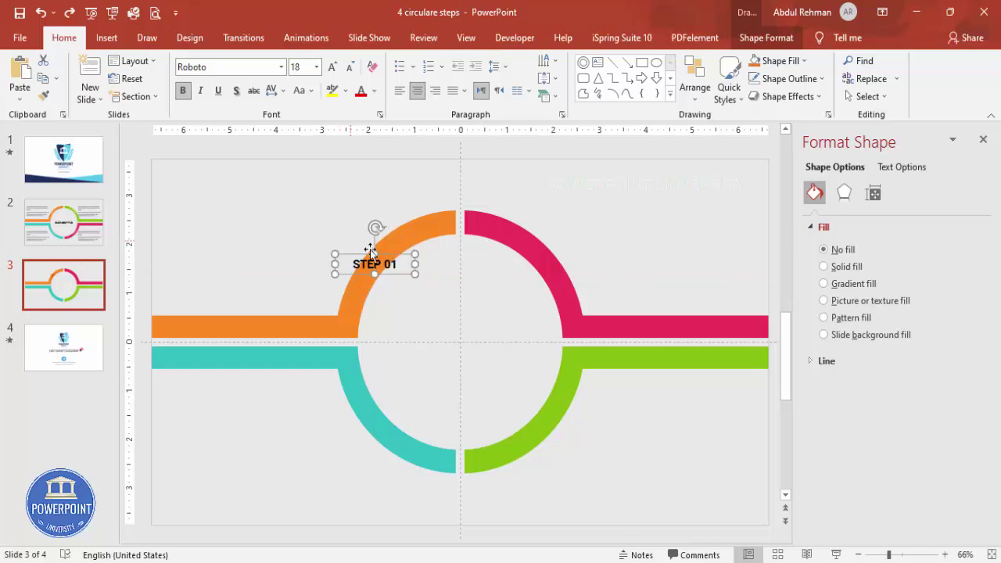
left_click(761, 37)
Apply the Arch transform to STEP 01, fit its curve to the orange arc, and copy it to the pink arc.
left_click(614, 96)
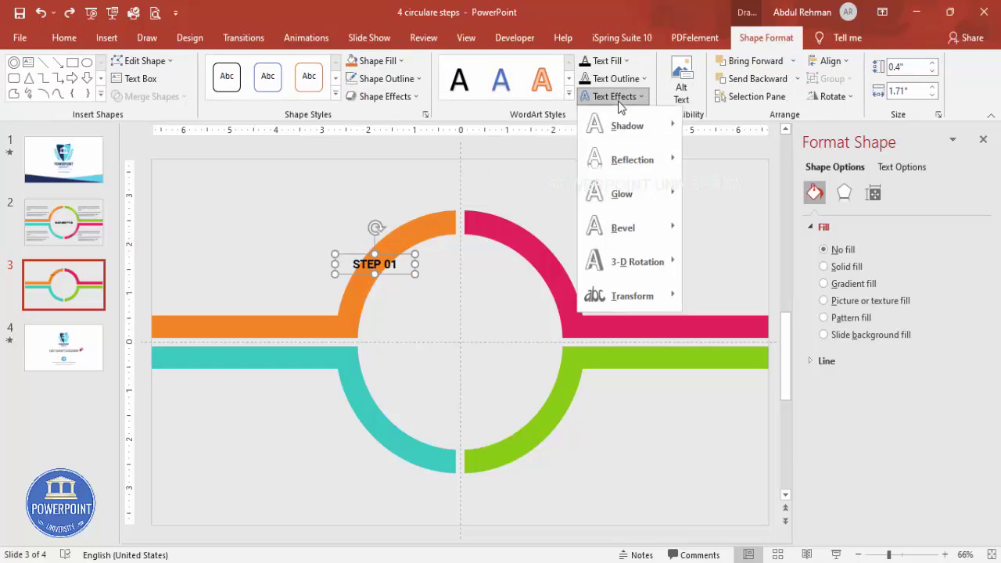
mouse_move(625, 304)
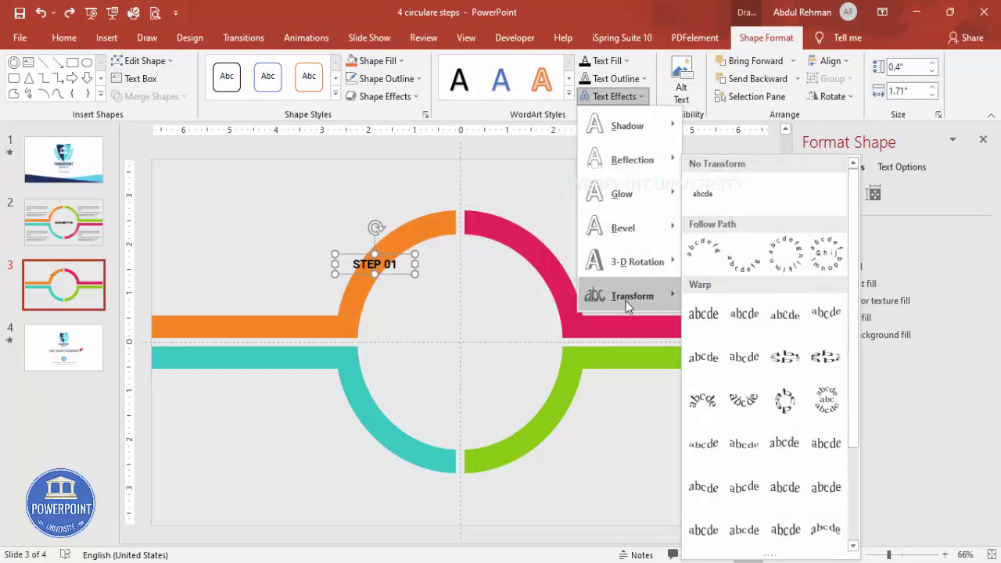
left_click(703, 252)
left_click_drag(336, 267, 371, 244)
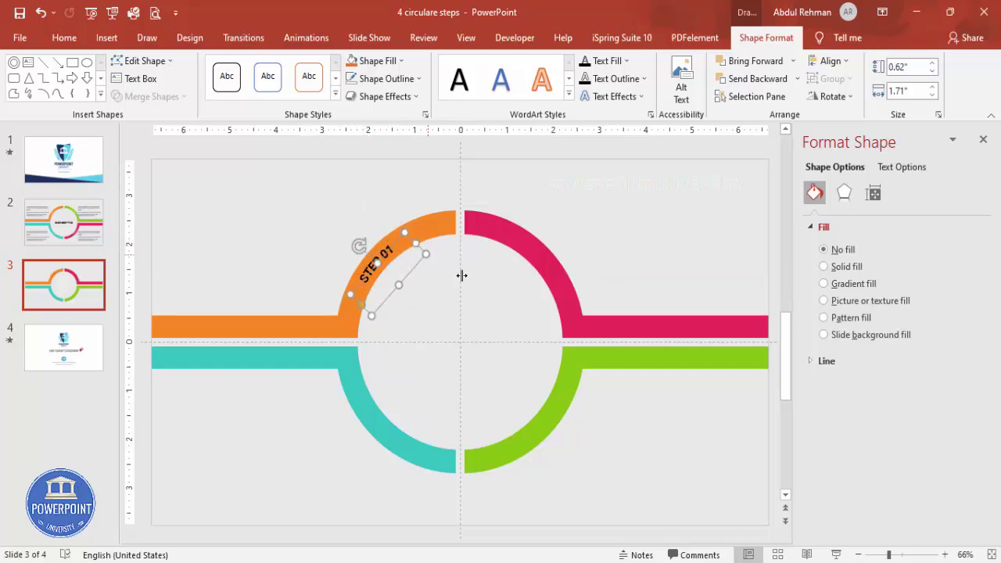
left_click_drag(418, 270, 573, 284)
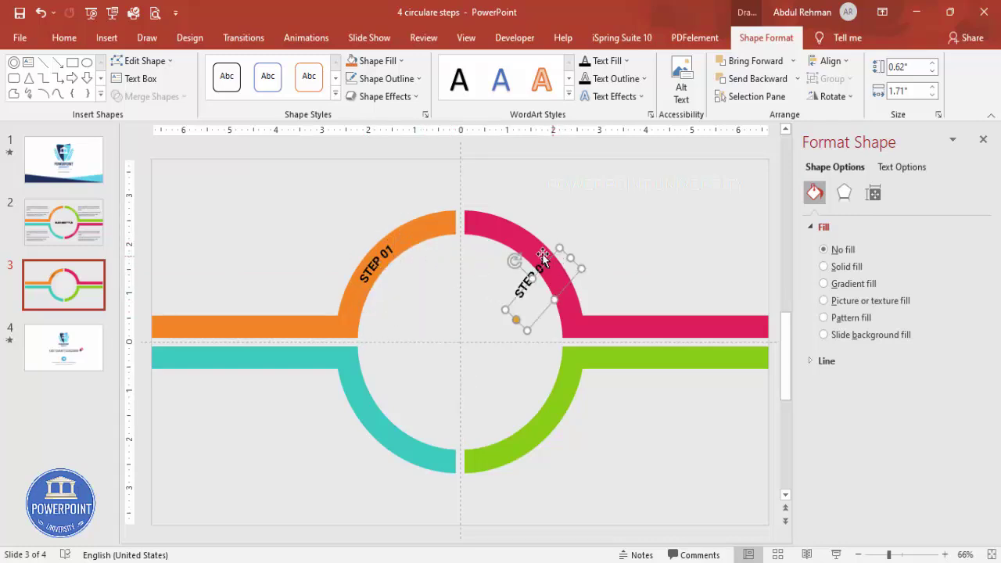
Rotate and nudge the copied label along the pink arc, then copy it down onto the green arc.
left_click_drag(516, 261, 567, 254)
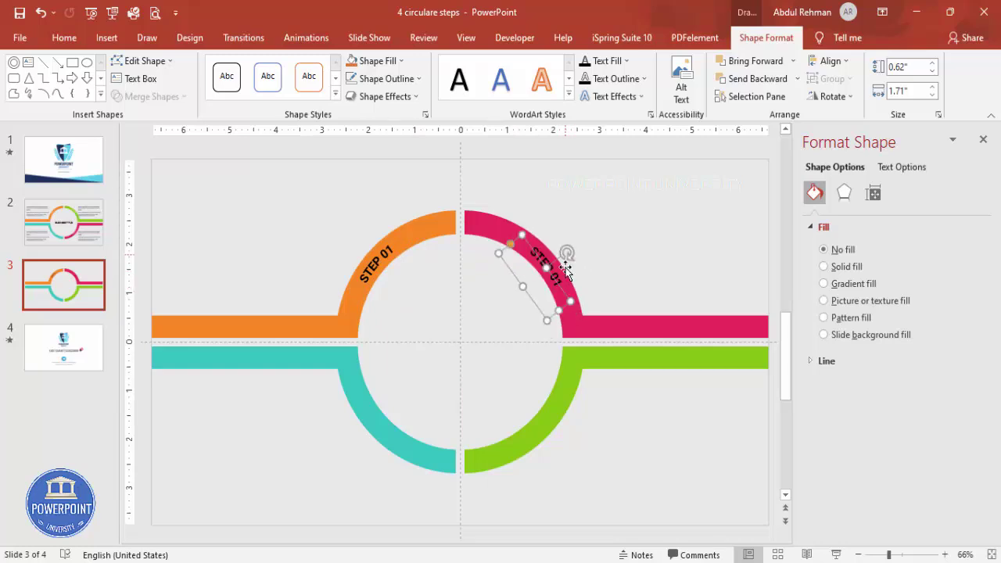
left_click_drag(560, 290, 557, 285)
left_click(613, 269)
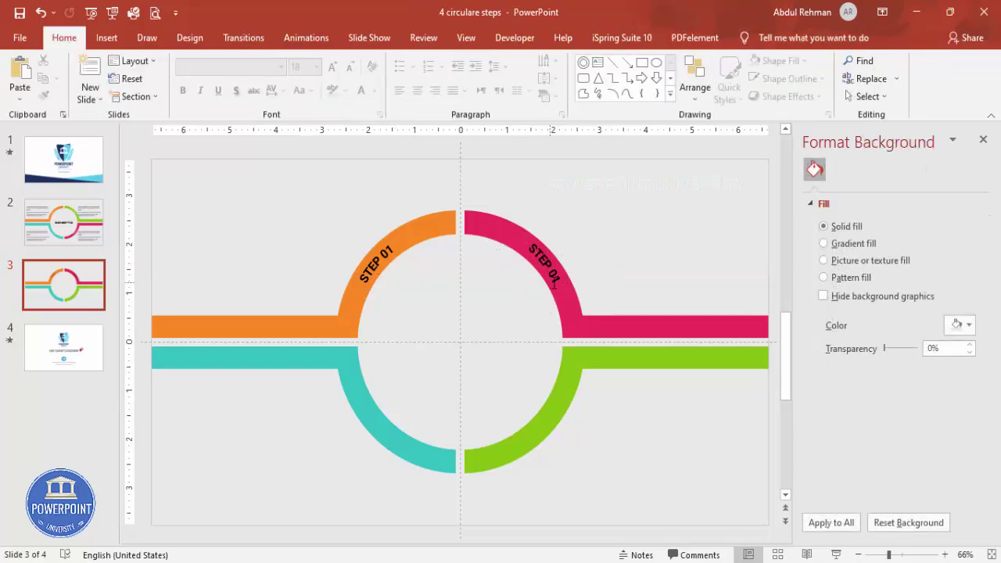
left_click(557, 258)
left_click(547, 254)
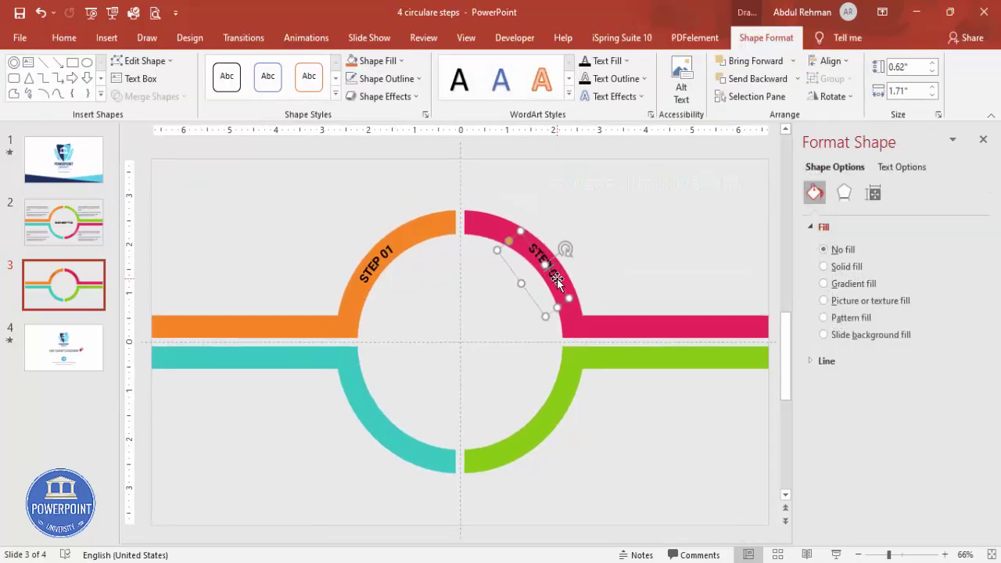
left_click_drag(557, 279, 546, 397)
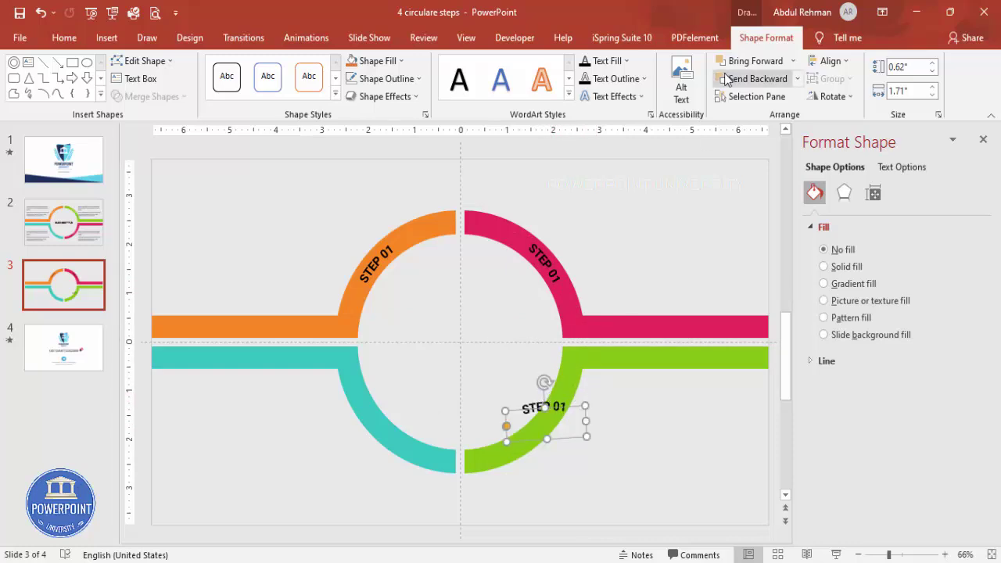
Apply the Arch: Down transform to the green arc's label and adjust its curvature to fit.
left_click(606, 96)
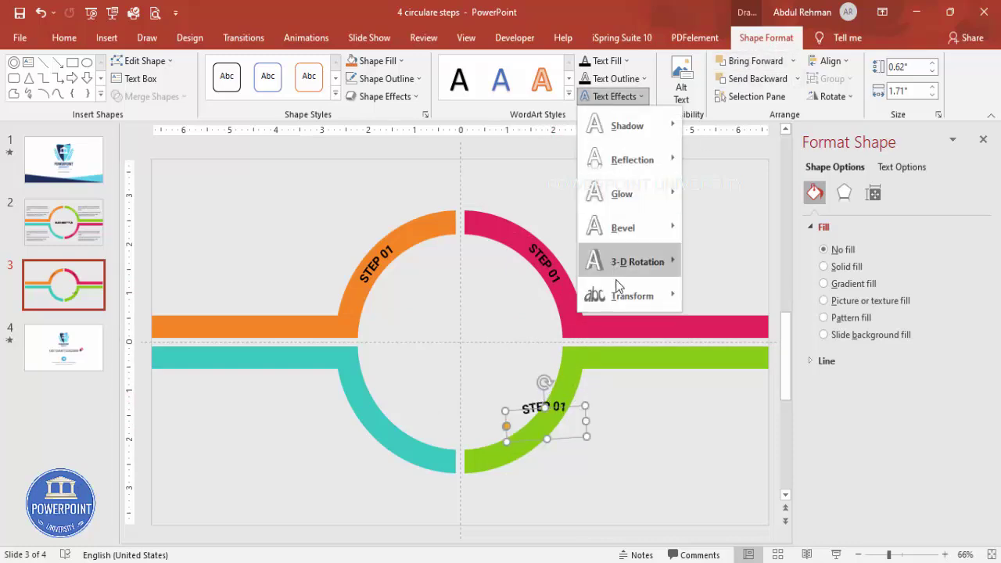
mouse_move(621, 297)
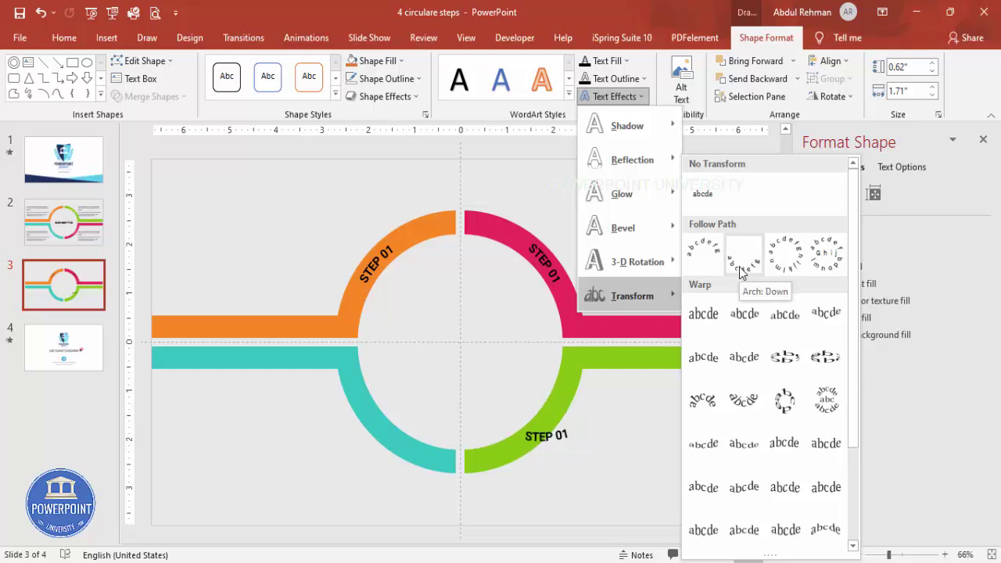
left_click(740, 270)
left_click_drag(585, 424, 539, 426)
Move a label copy onto the teal arc, rotate it to match, and nudge it down.
left_click_drag(534, 462, 413, 375)
left_click_drag(402, 414, 411, 415)
left_click_drag(419, 379, 419, 378)
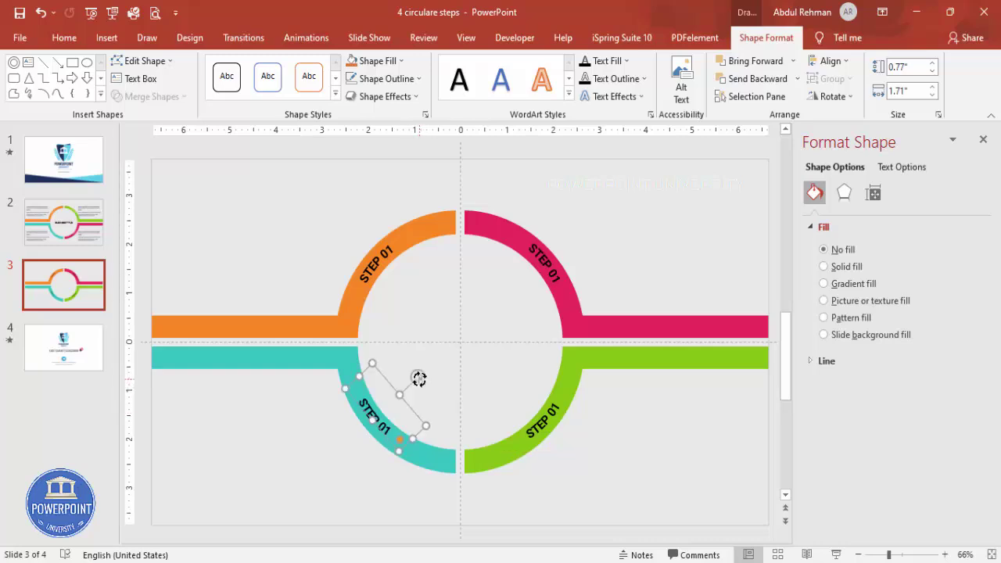
key("Down")
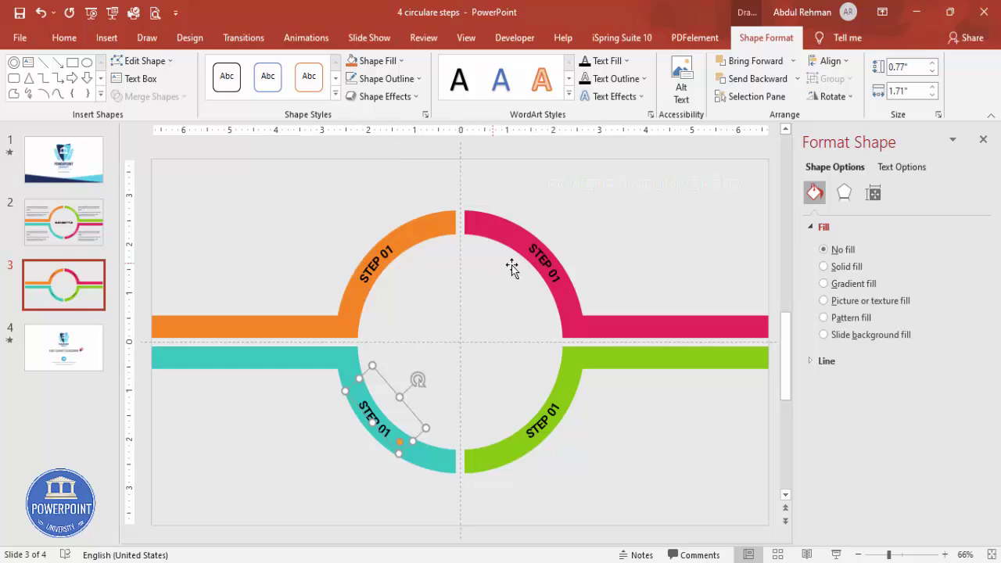
Replace the final 1 with 2 in the orange arc's label and with 3 in the teal's.
left_click(388, 246)
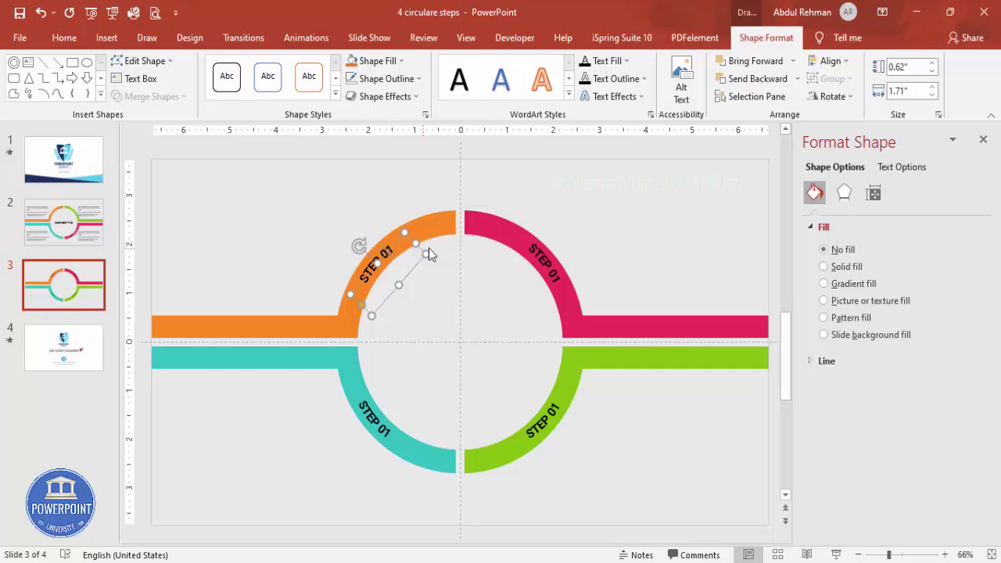
key("BackSpace")
type("2")
left_click(387, 434)
key("BackSpace")
type("3")
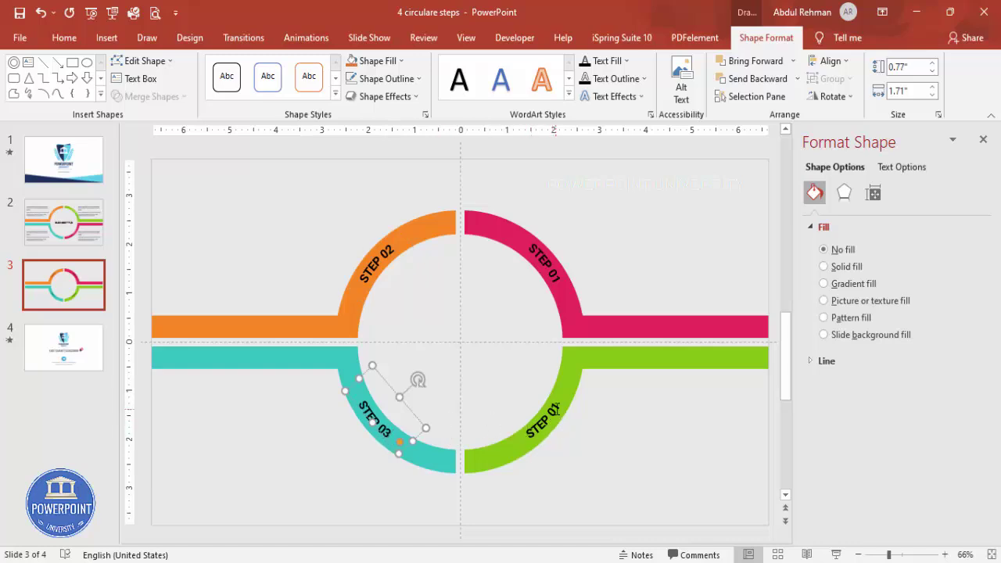